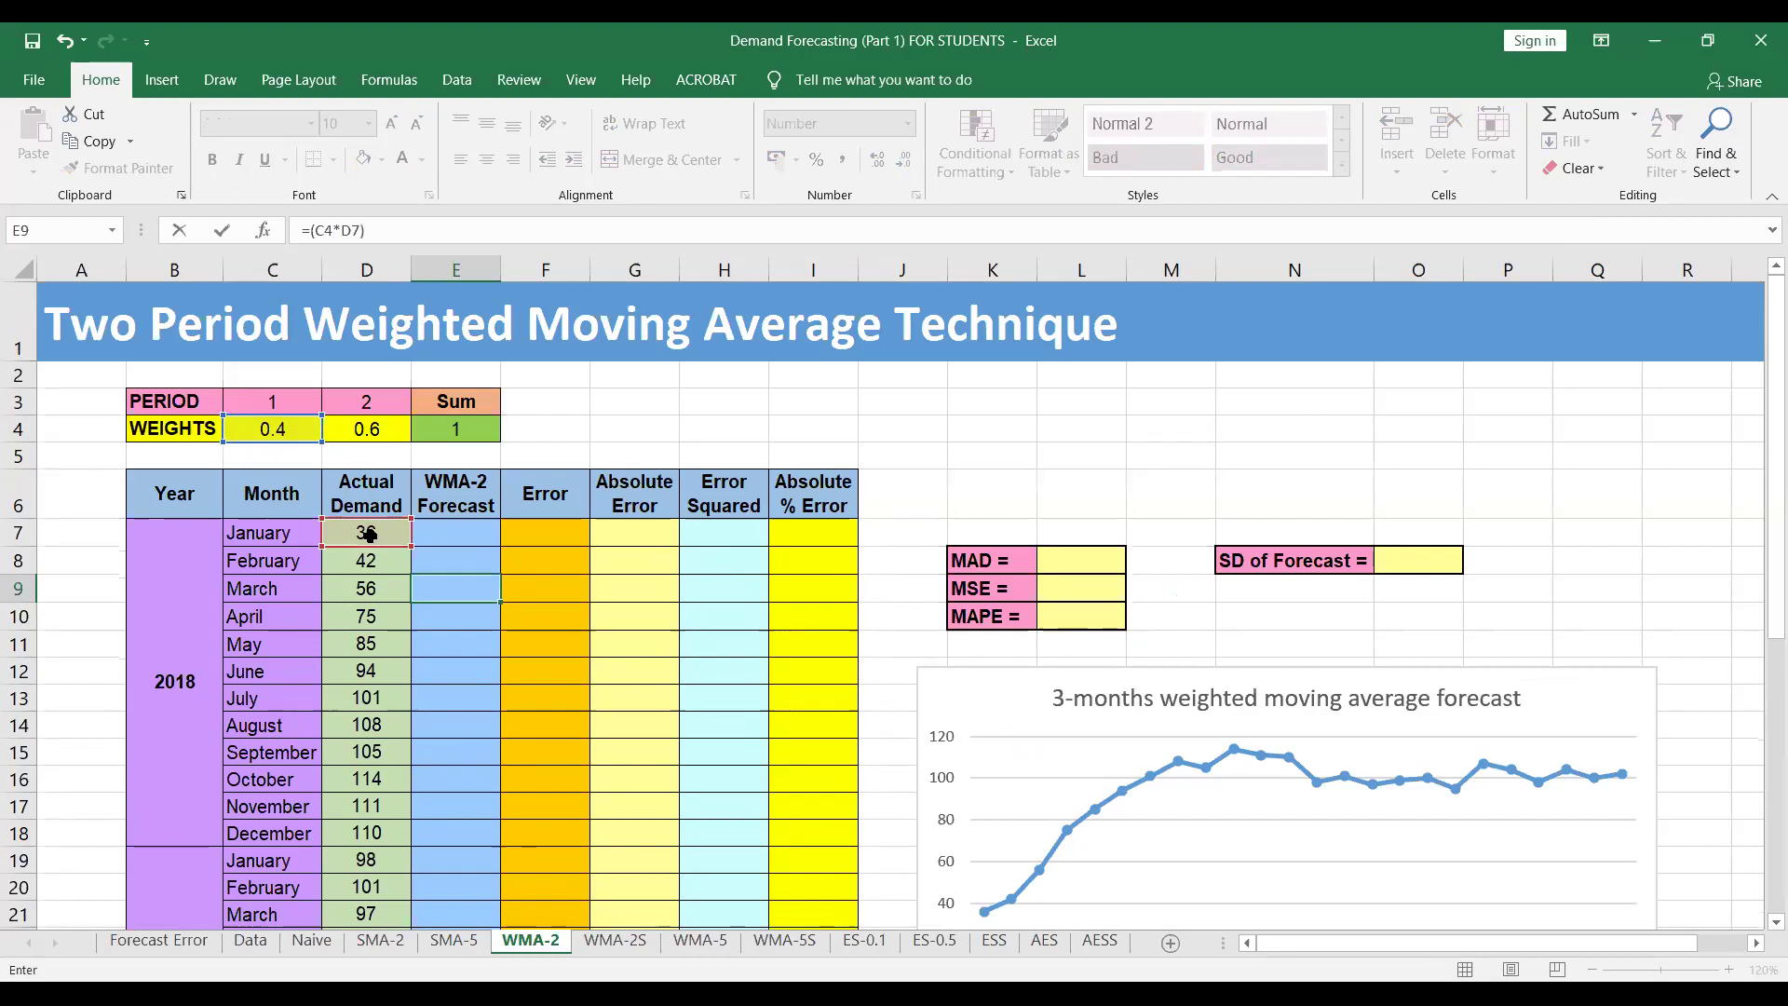
Step: Complete the March 2018 forecast formula in E9 as =(C4*D7)+(D4*D8)
left_click(373, 428)
type("*")
left_click(354, 564)
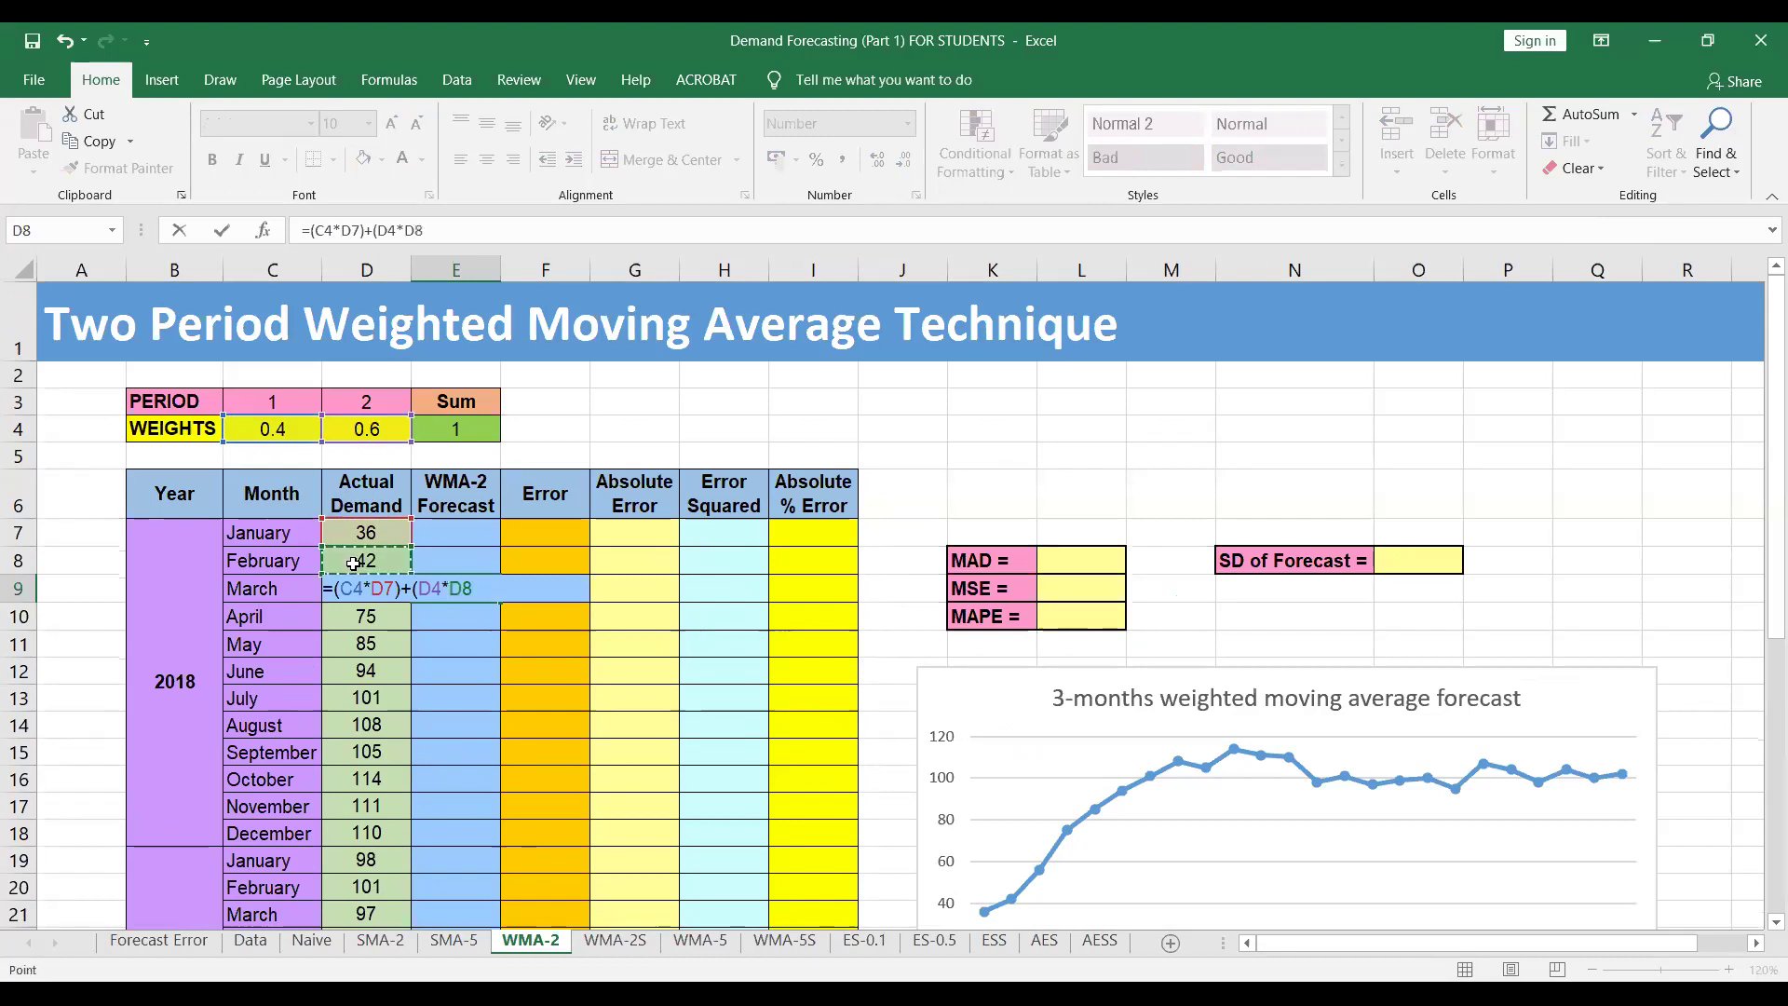
type(")")
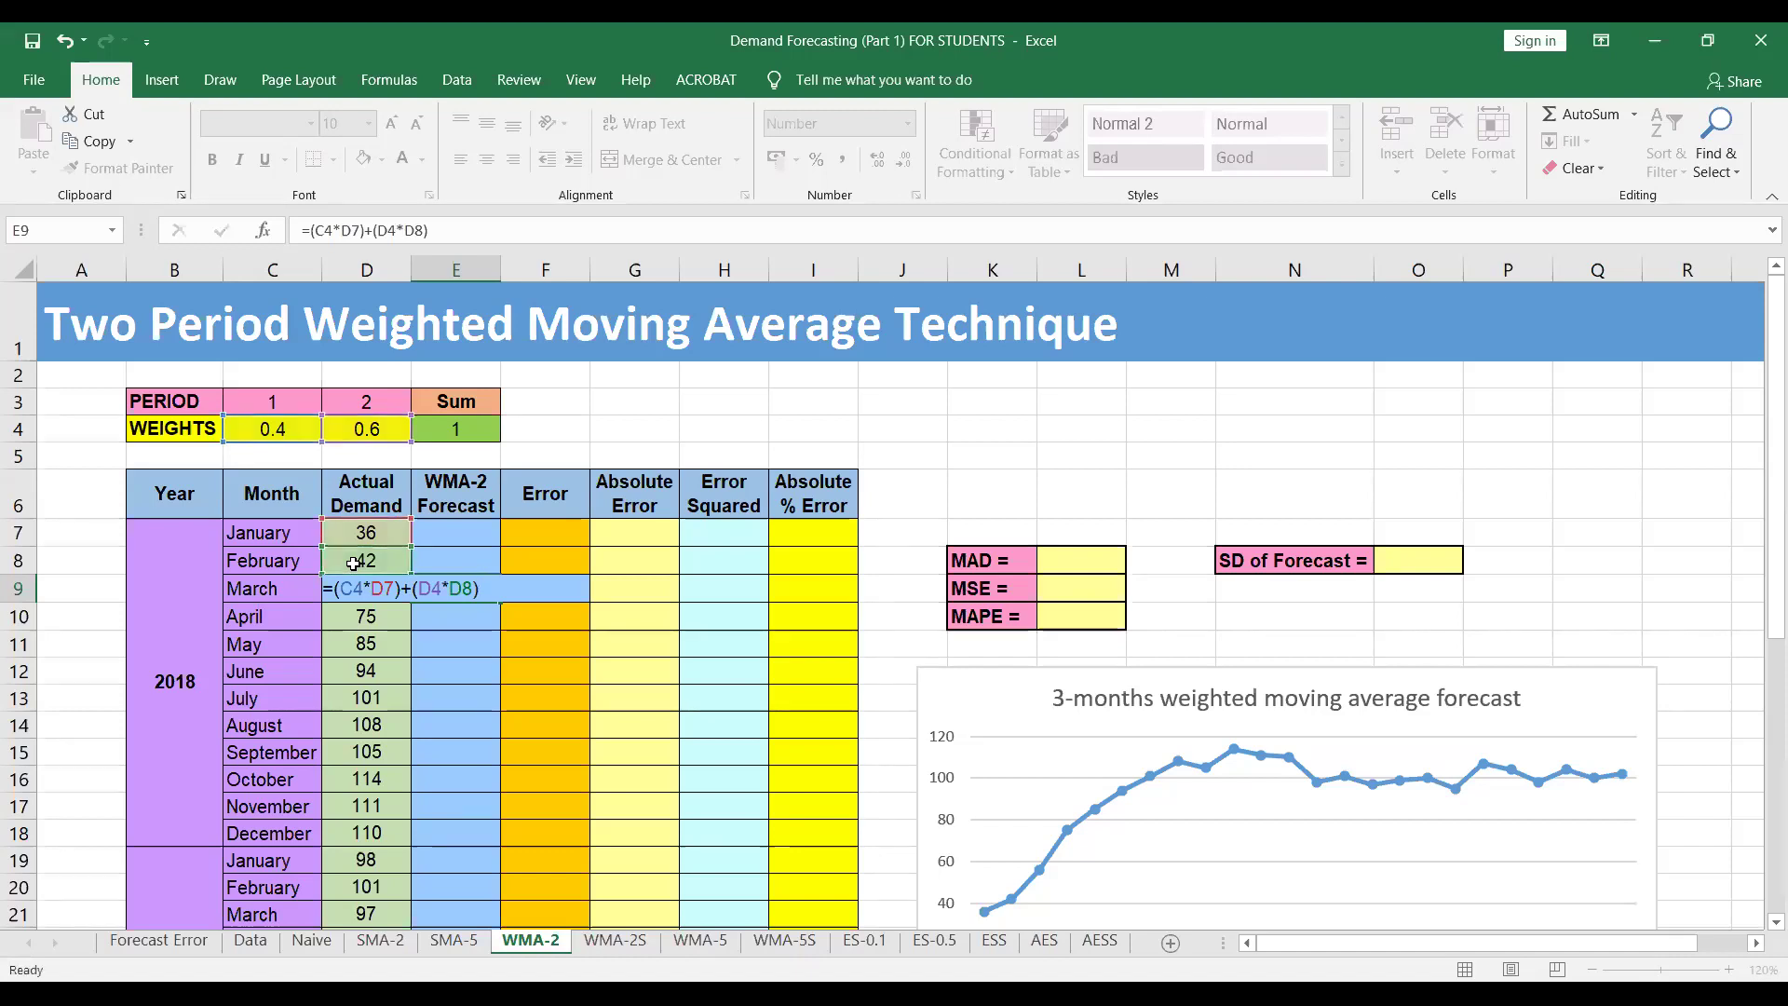
key("Return")
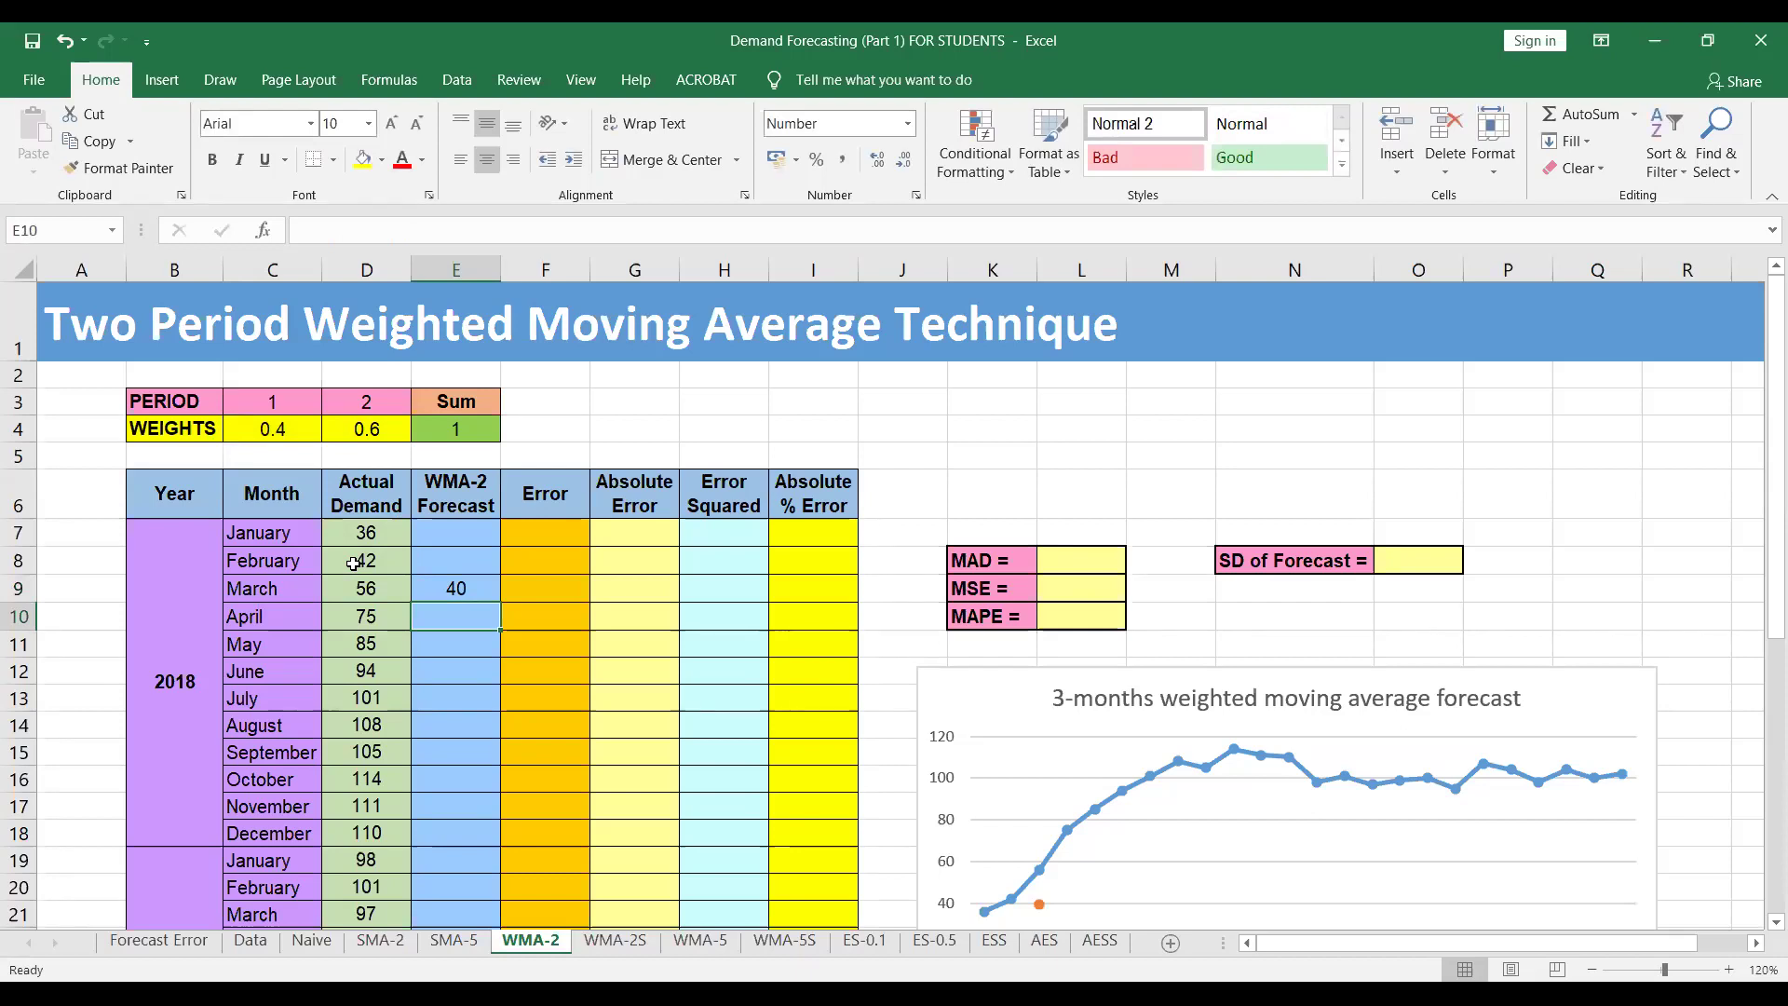
Step: Make both weight references in the E9 forecast formula absolute, giving =($C$4*D7)+($D$4*D8)
left_click(445, 582)
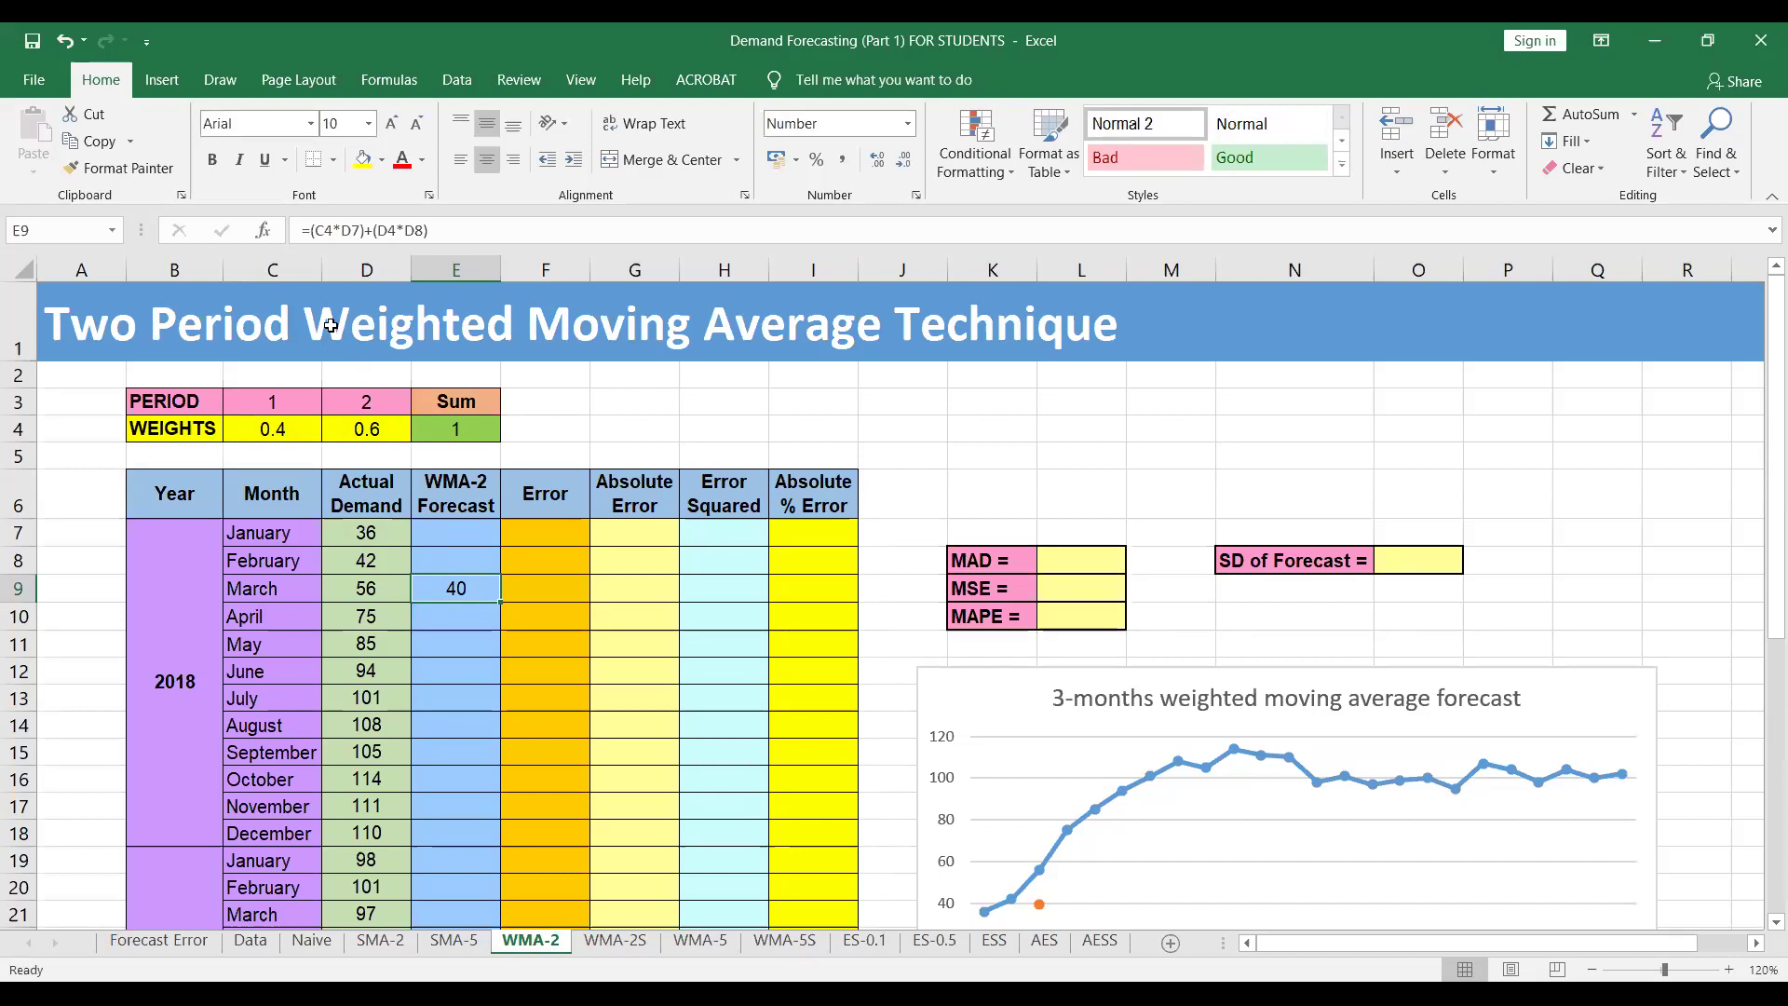
left_click(322, 230)
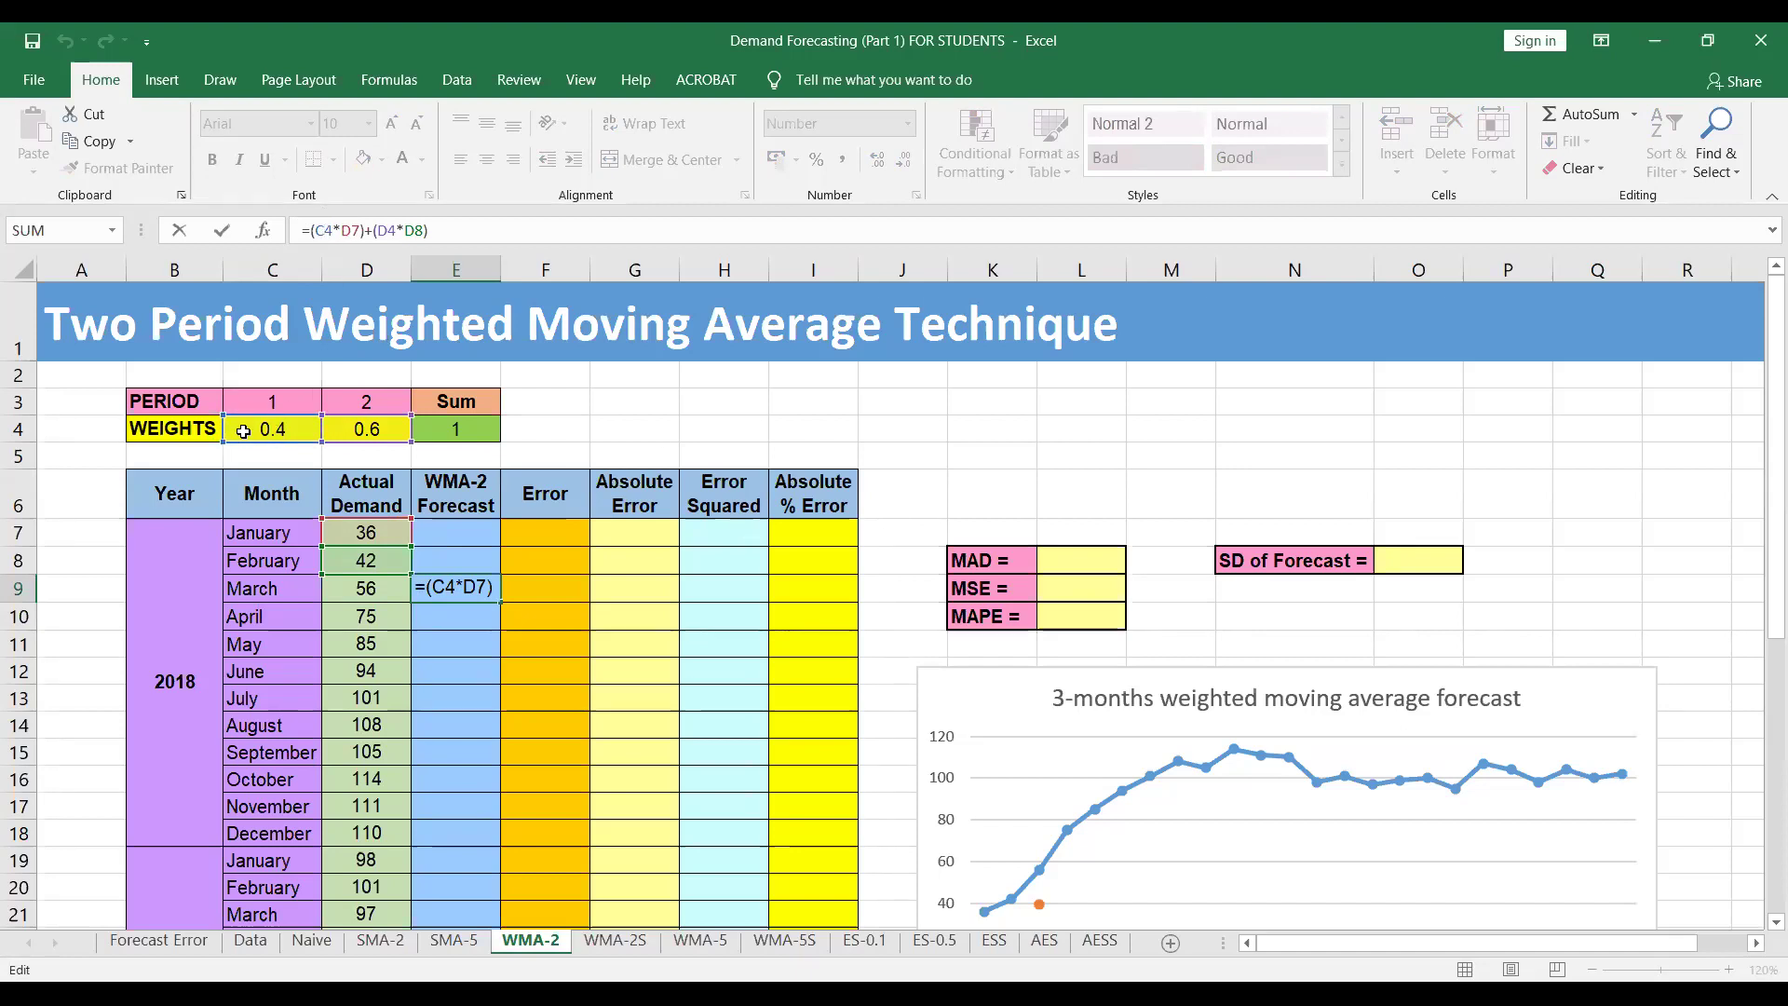
key("F4")
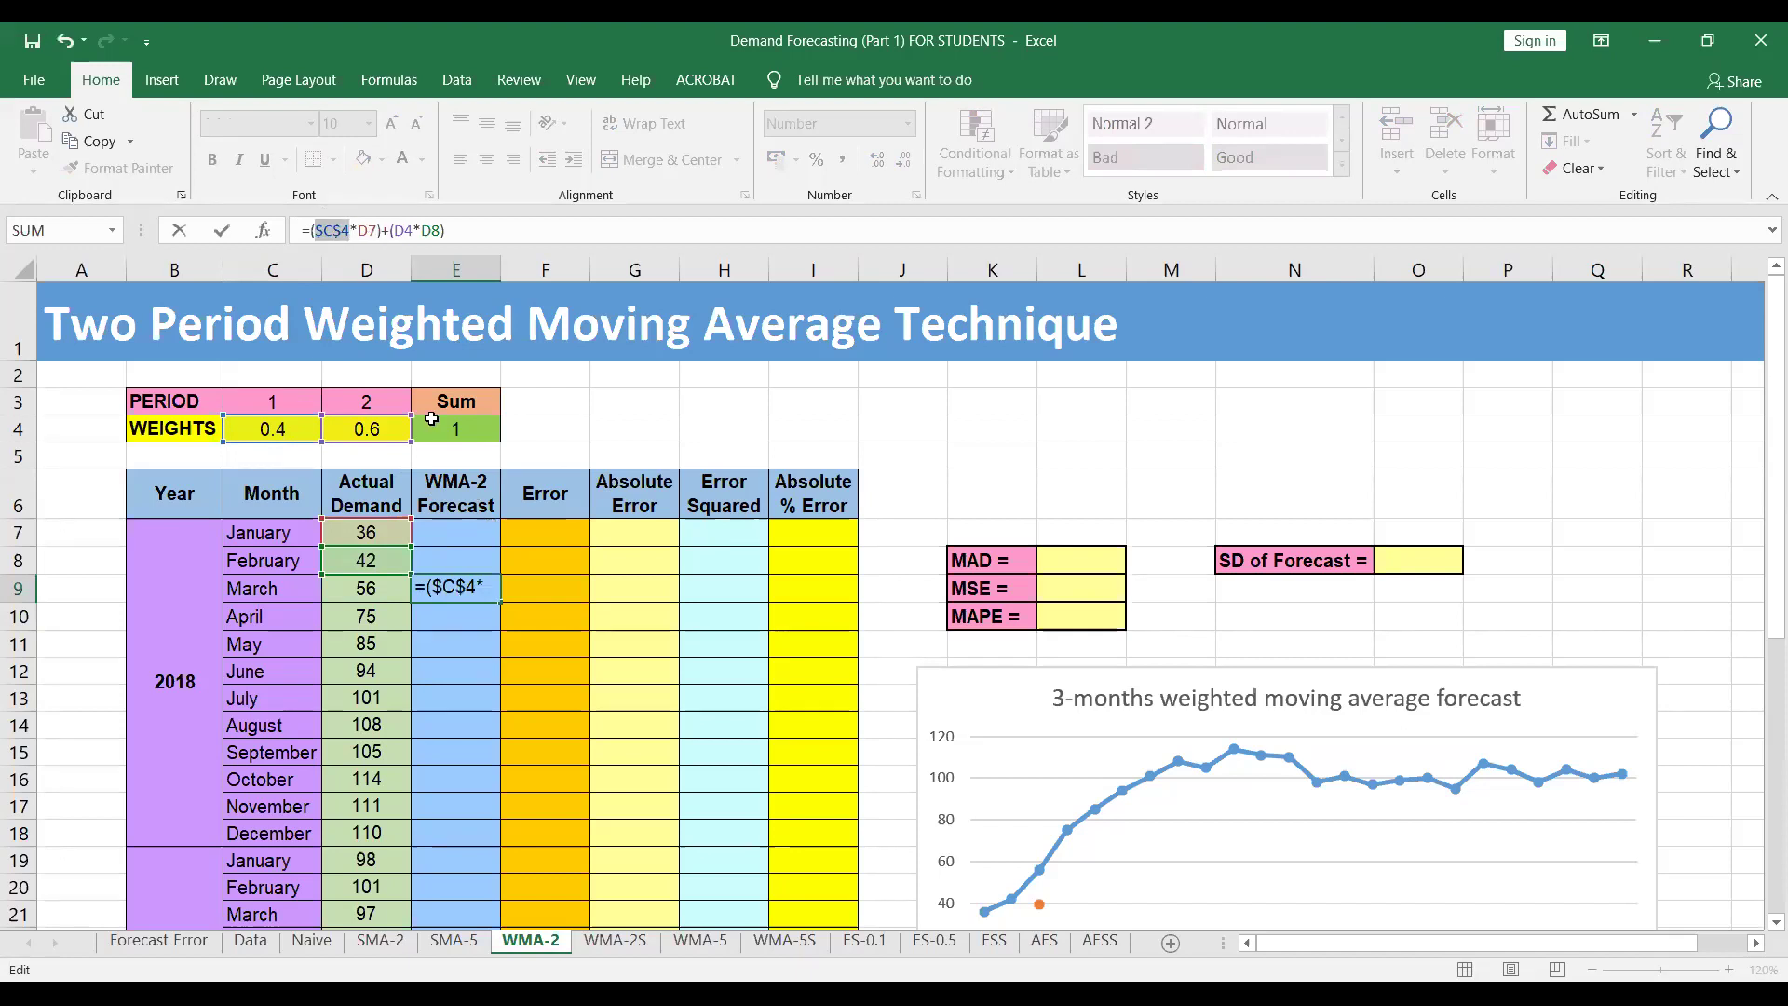
left_click(406, 230)
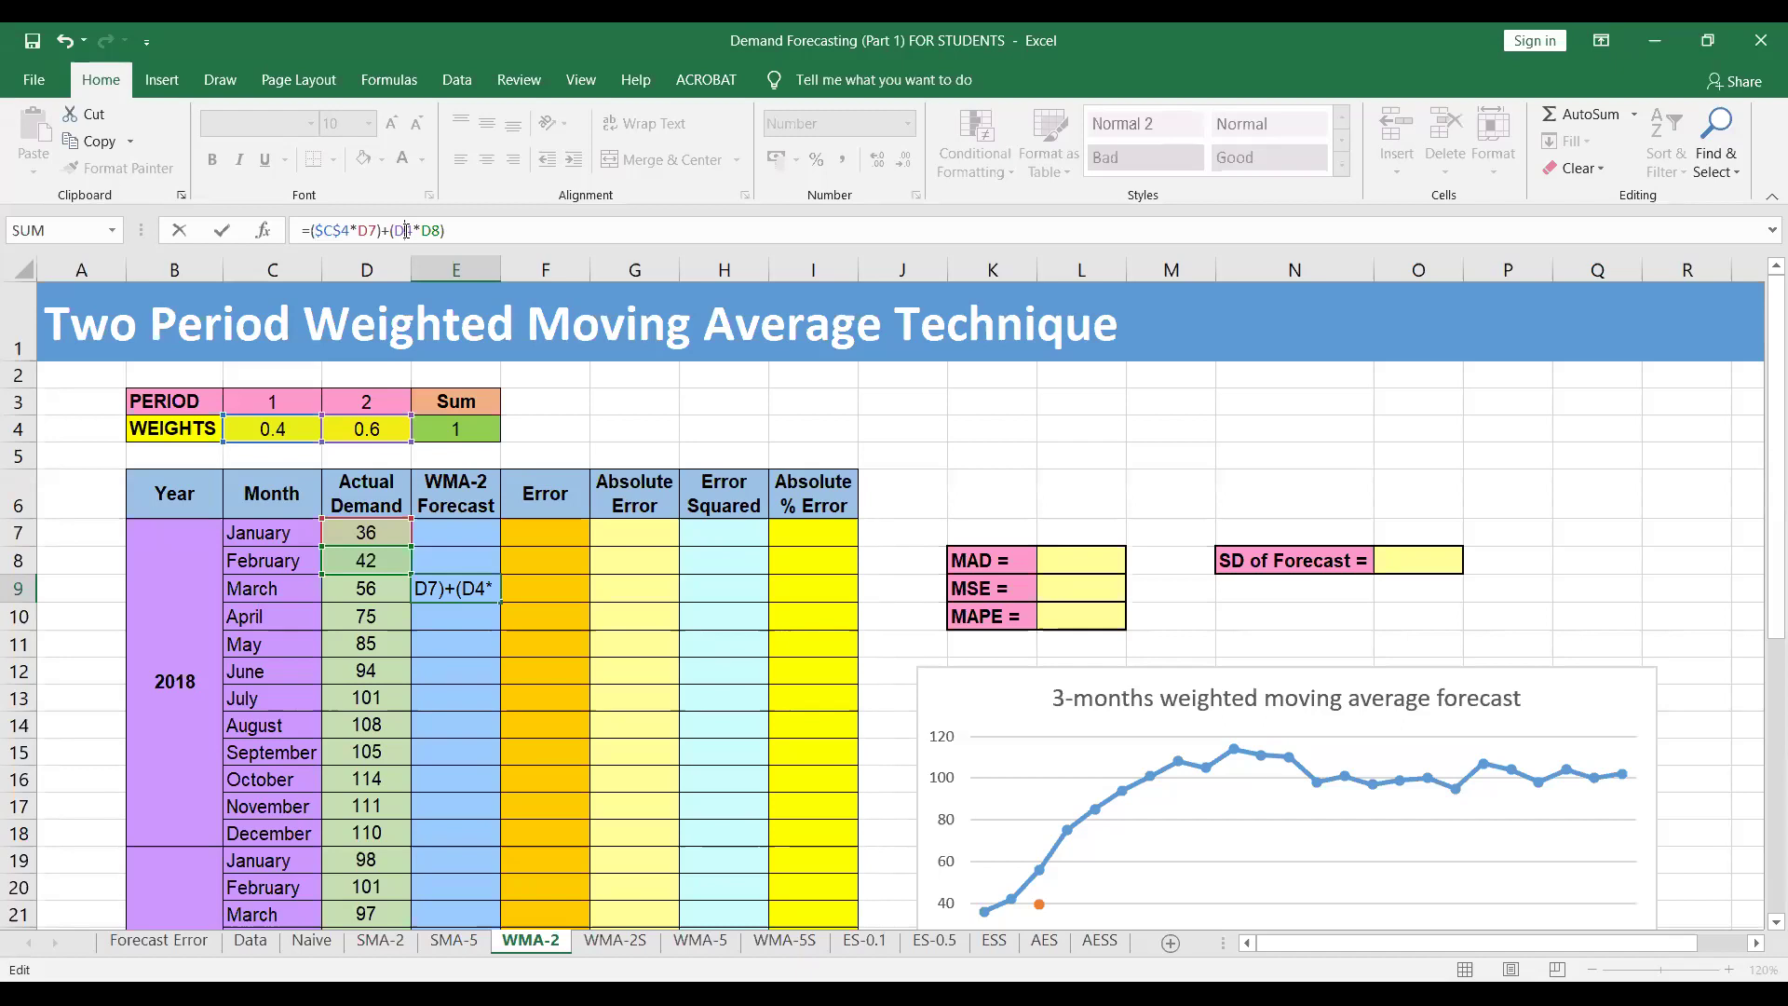
key("F4")
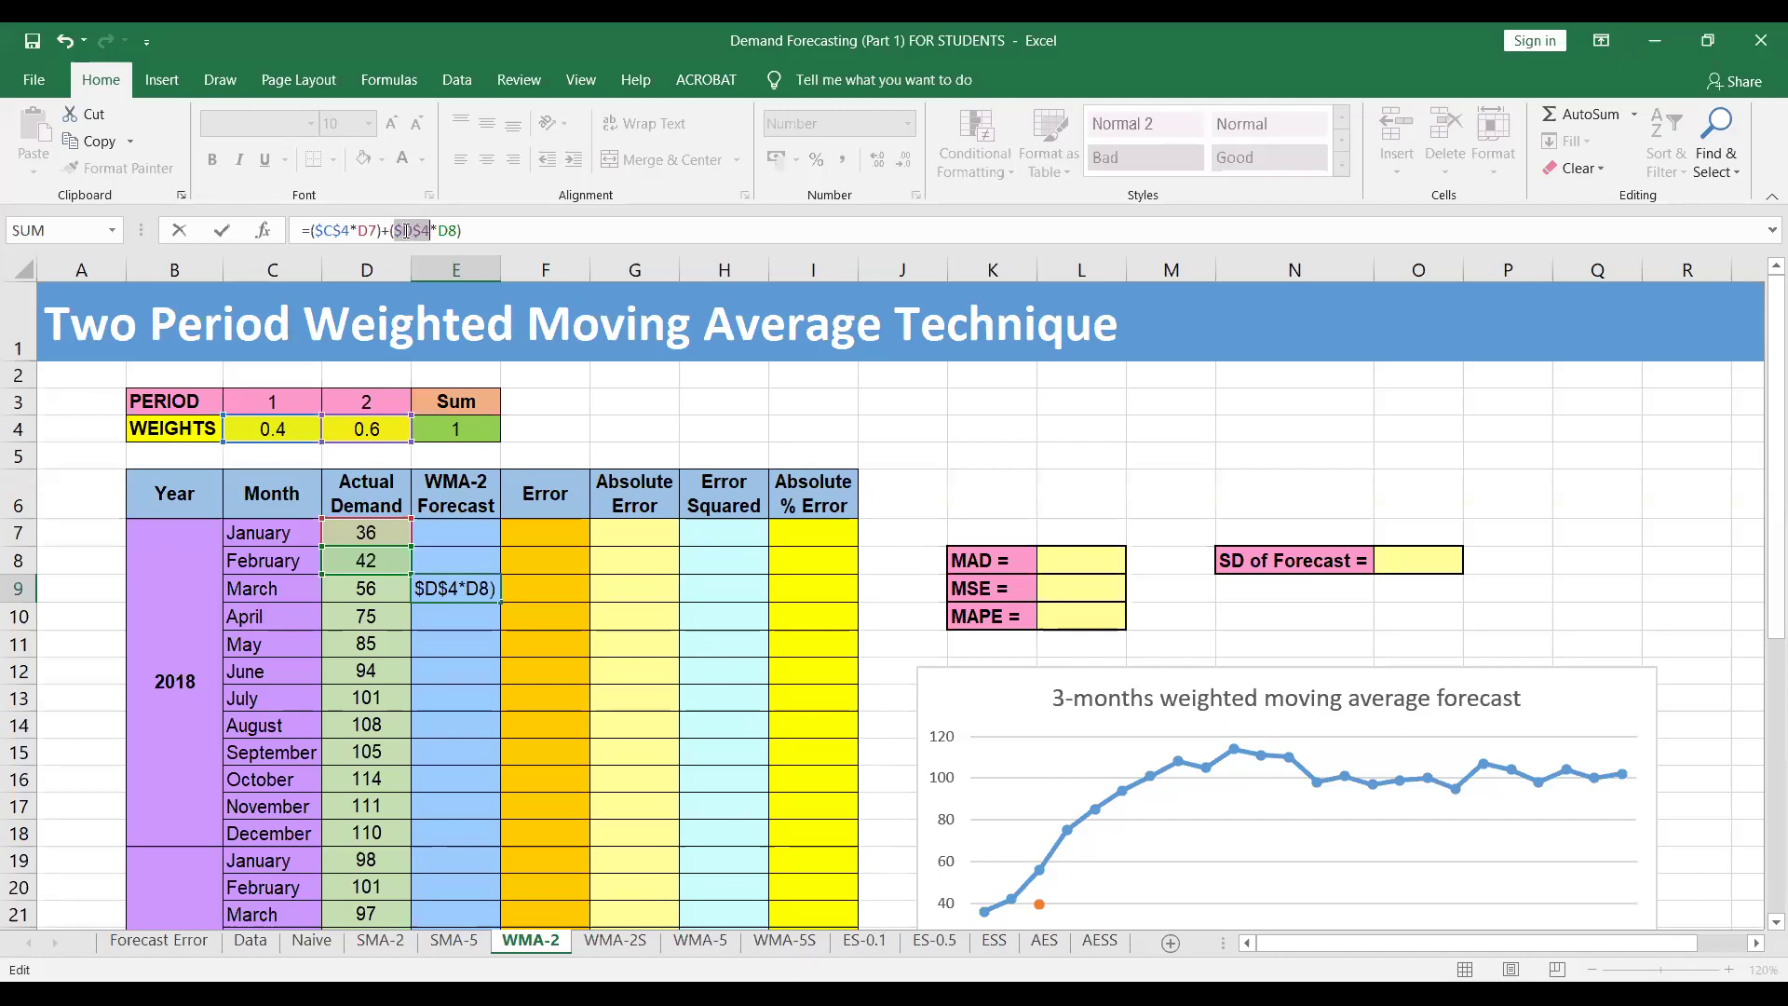
key("Return")
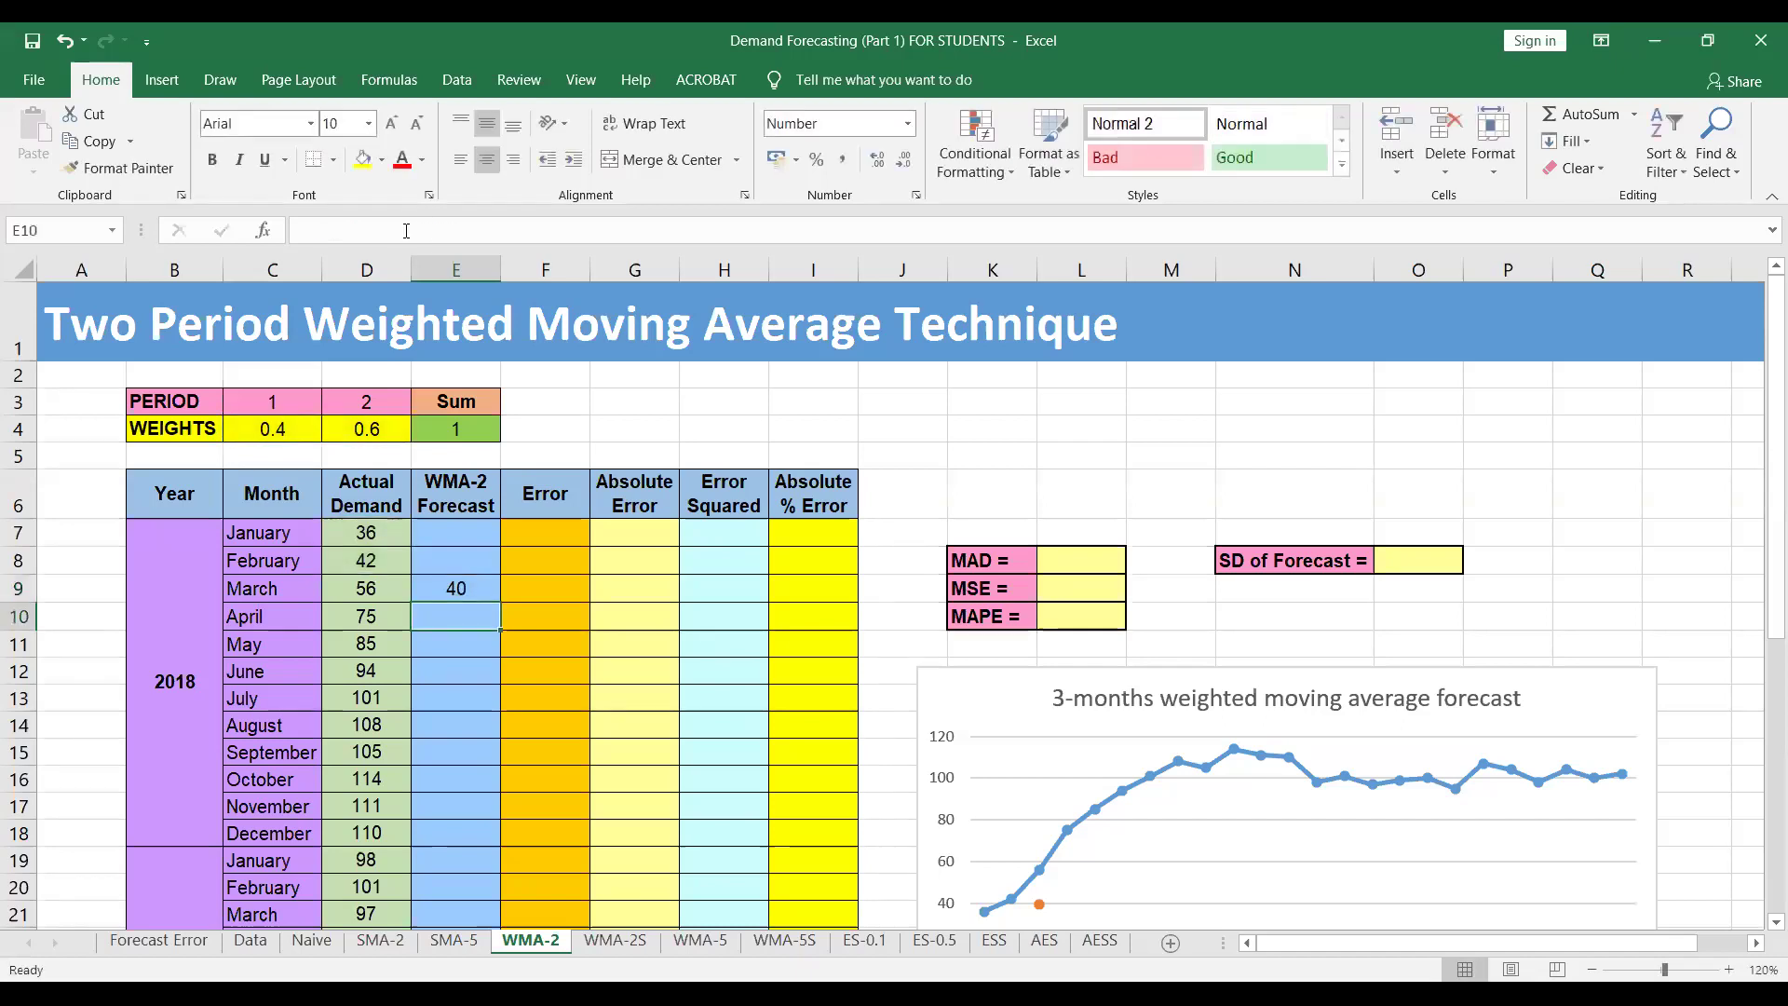
Step: Fill the E9 forecast formula down the WMA-2 Forecast column through January 2020 in E31
left_click(438, 585)
left_click_drag(500, 603, 481, 681)
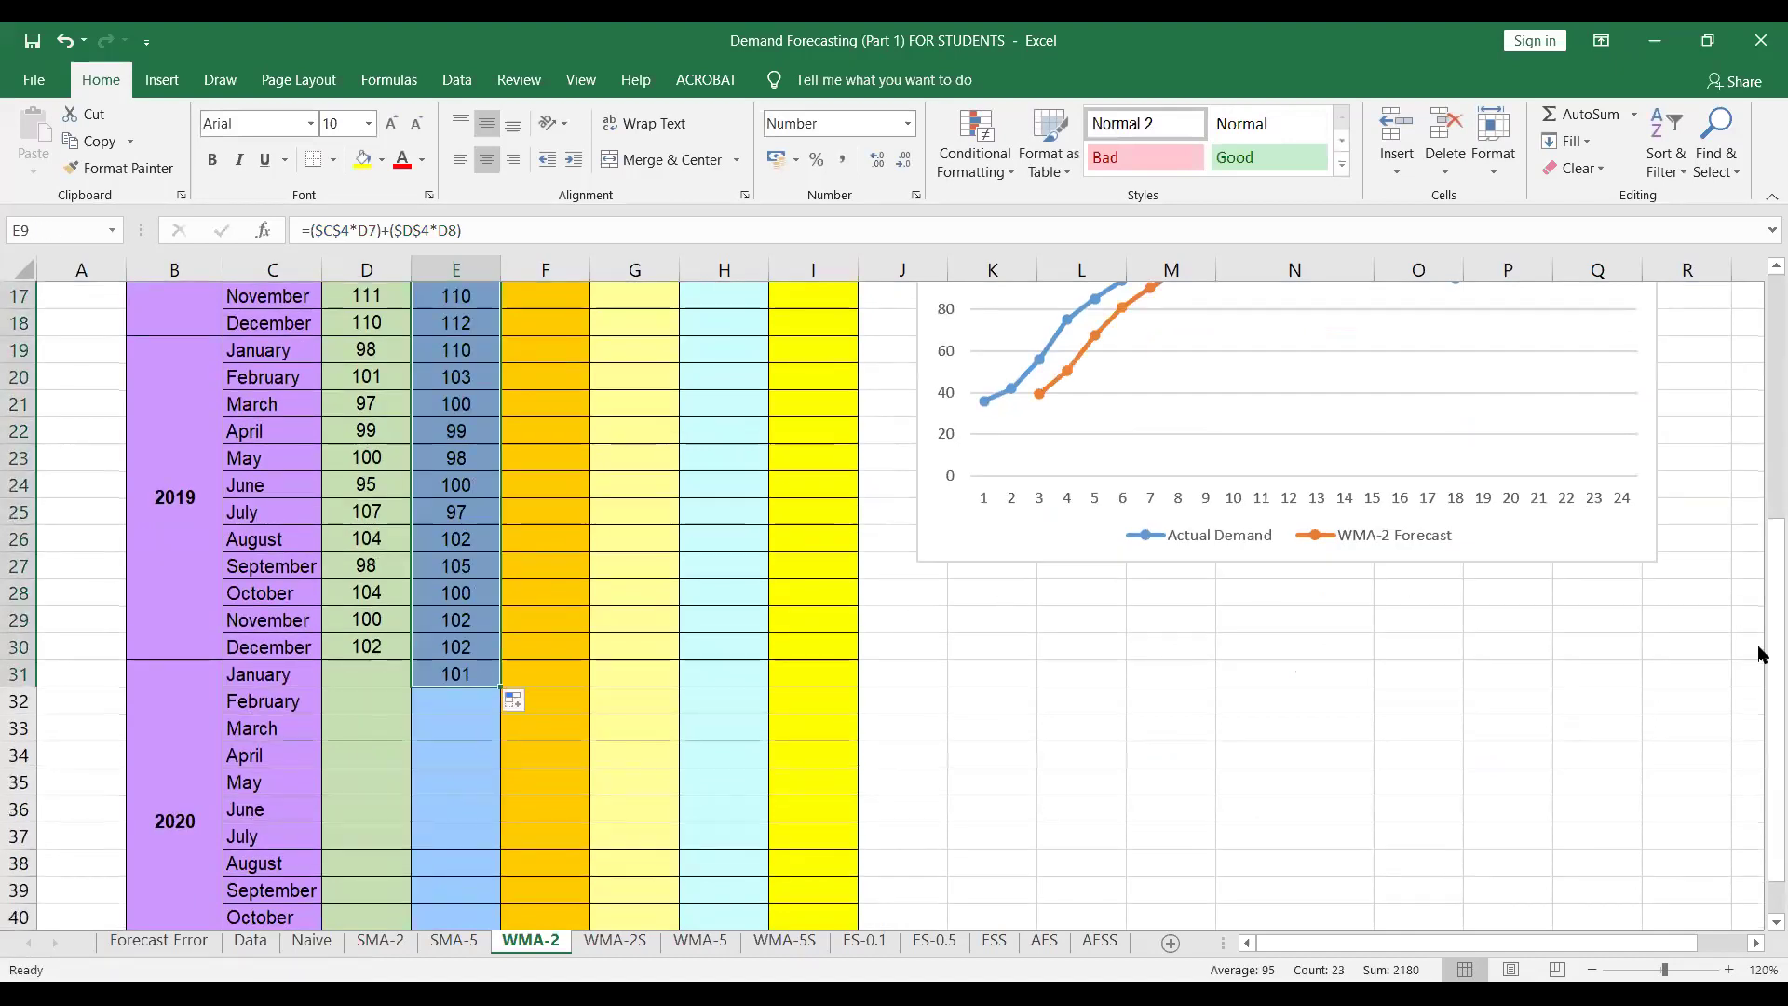
left_click_drag(1763, 655, 1762, 451)
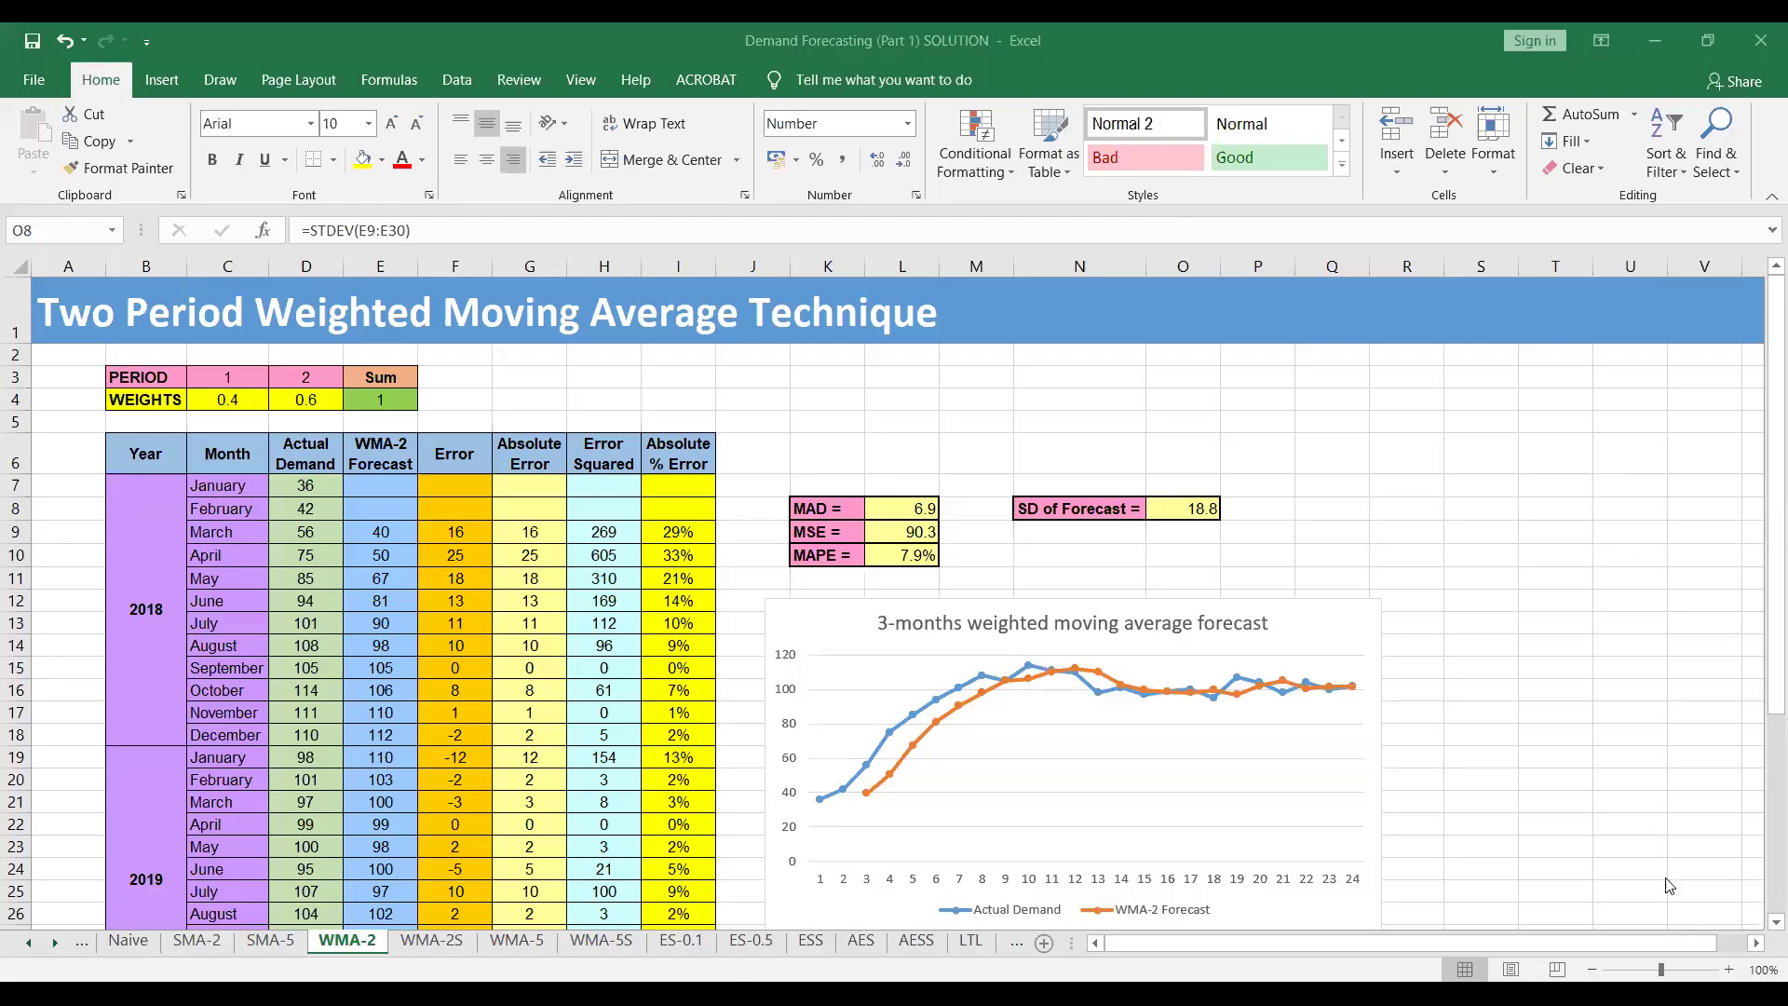
Step: In the solution workbook's WMA-2 sheet, open Solver and set it to minimise the MSE cell L9
left_click(1728, 970)
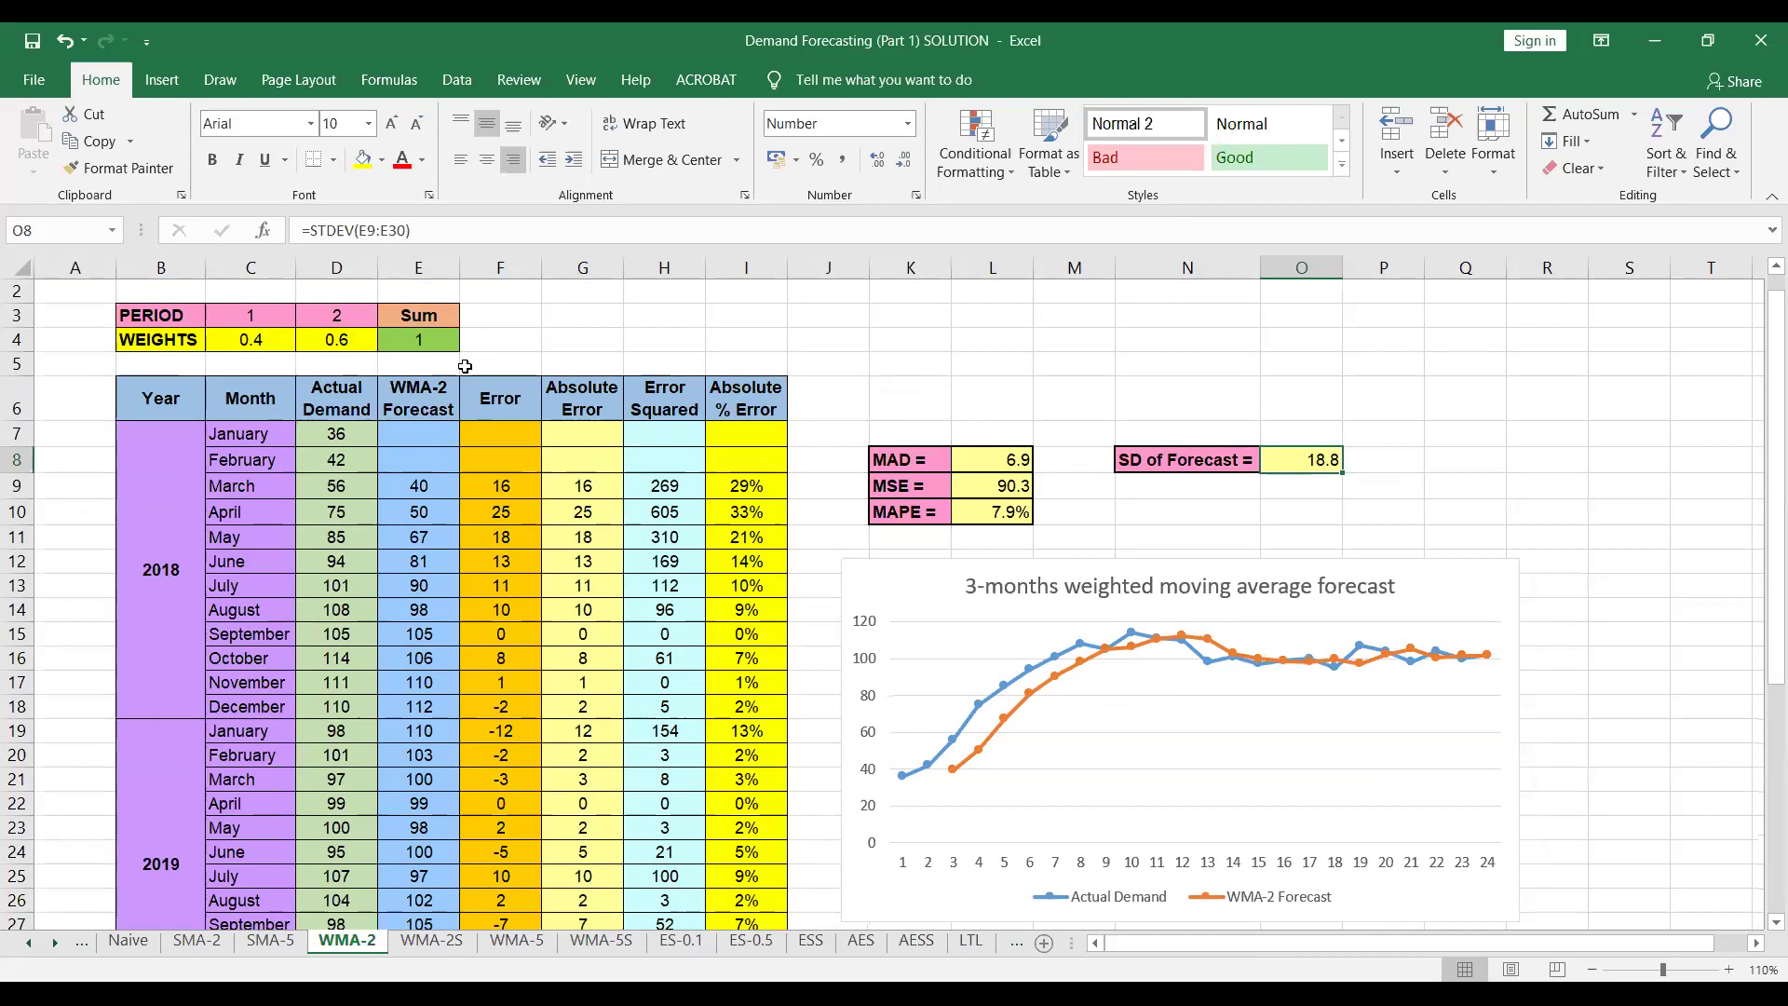
left_click(459, 81)
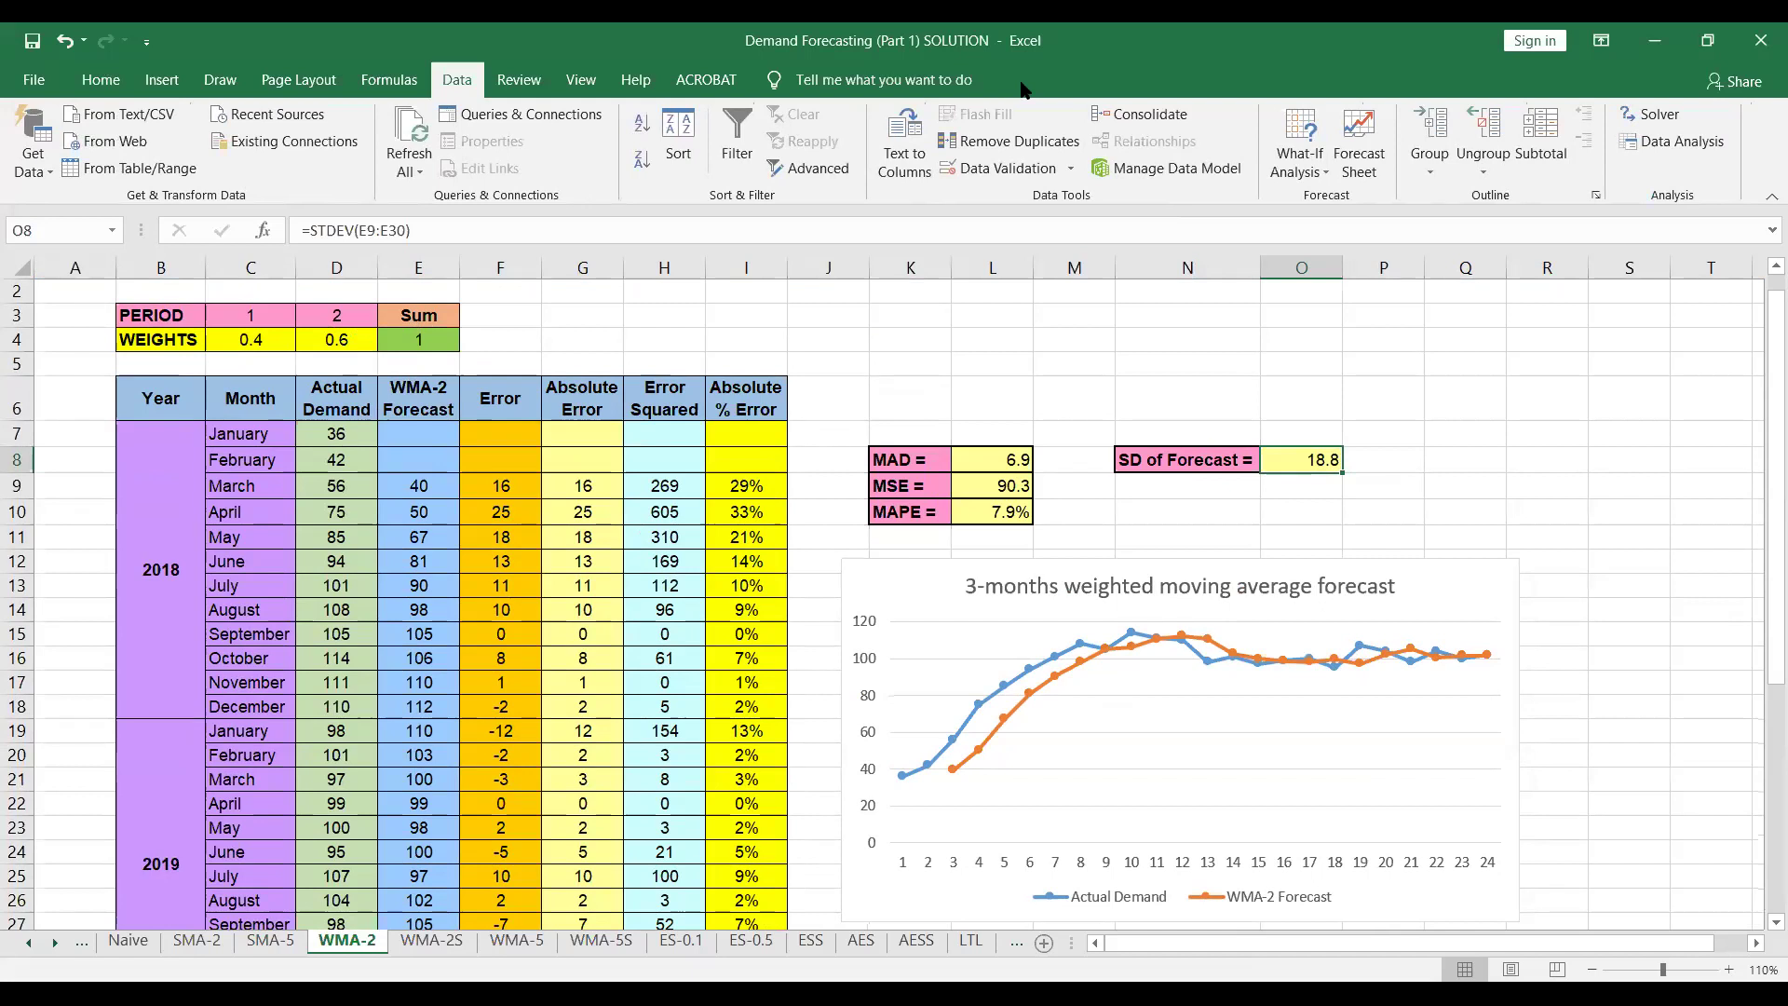
left_click(1648, 116)
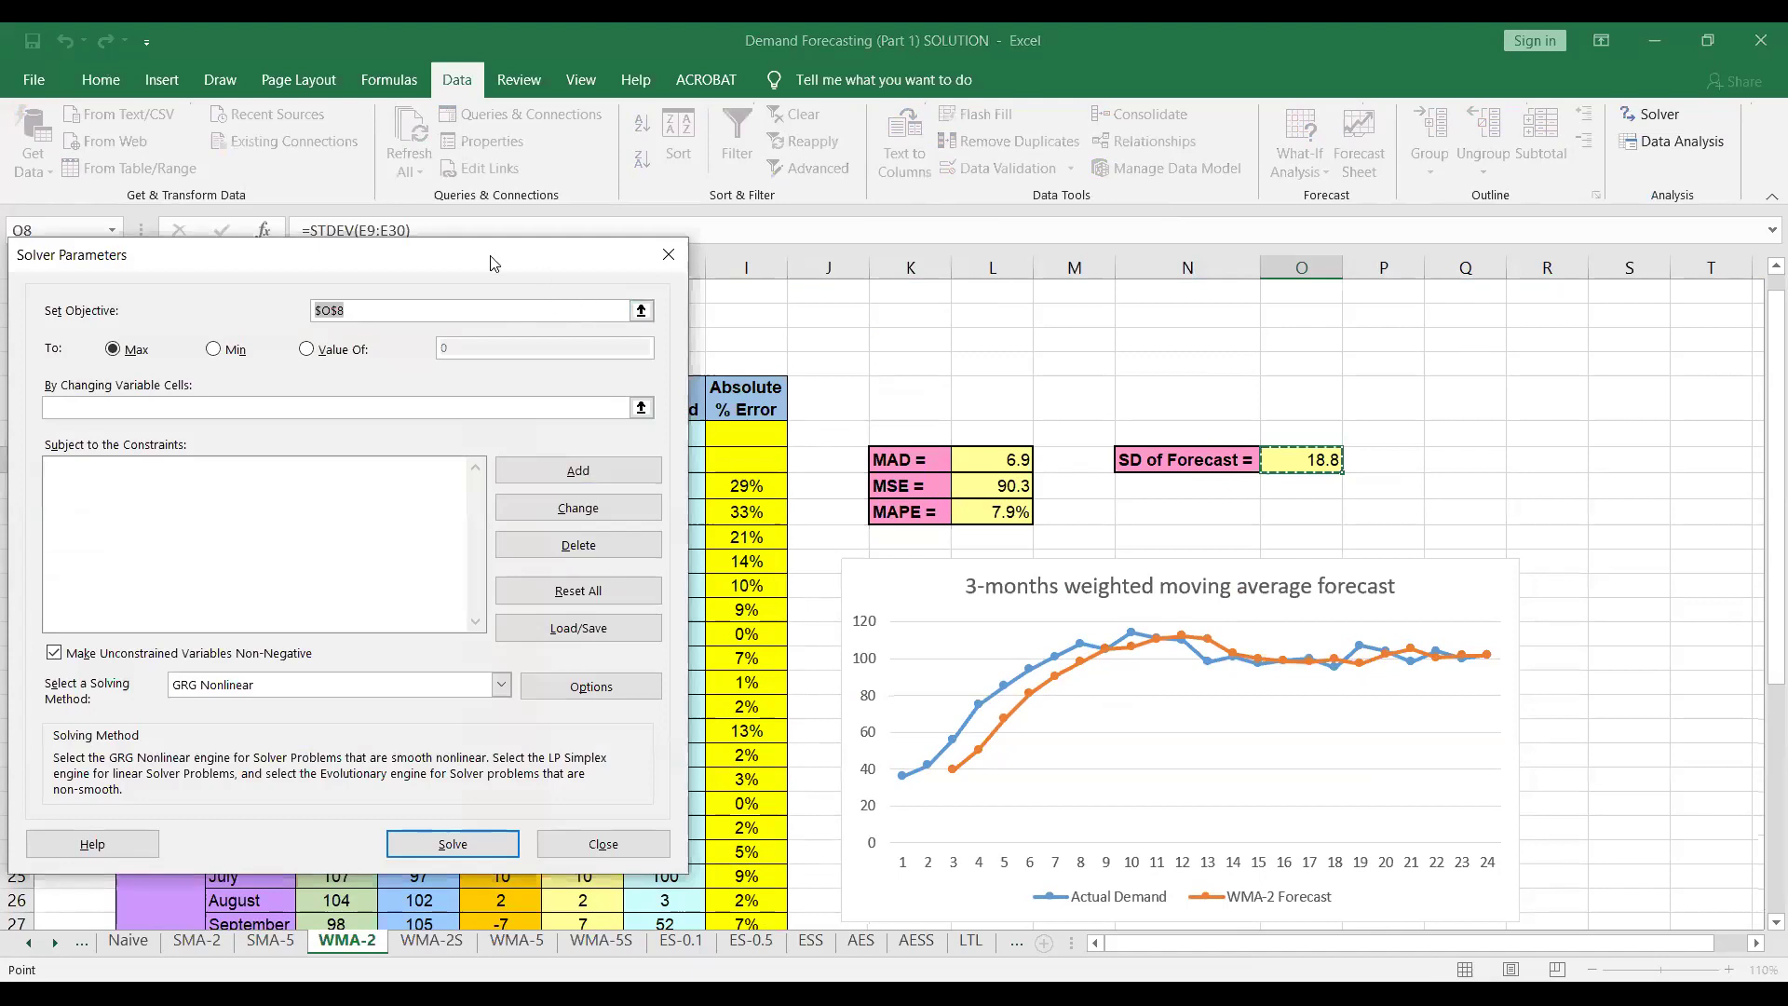
left_click_drag(492, 264, 1406, 205)
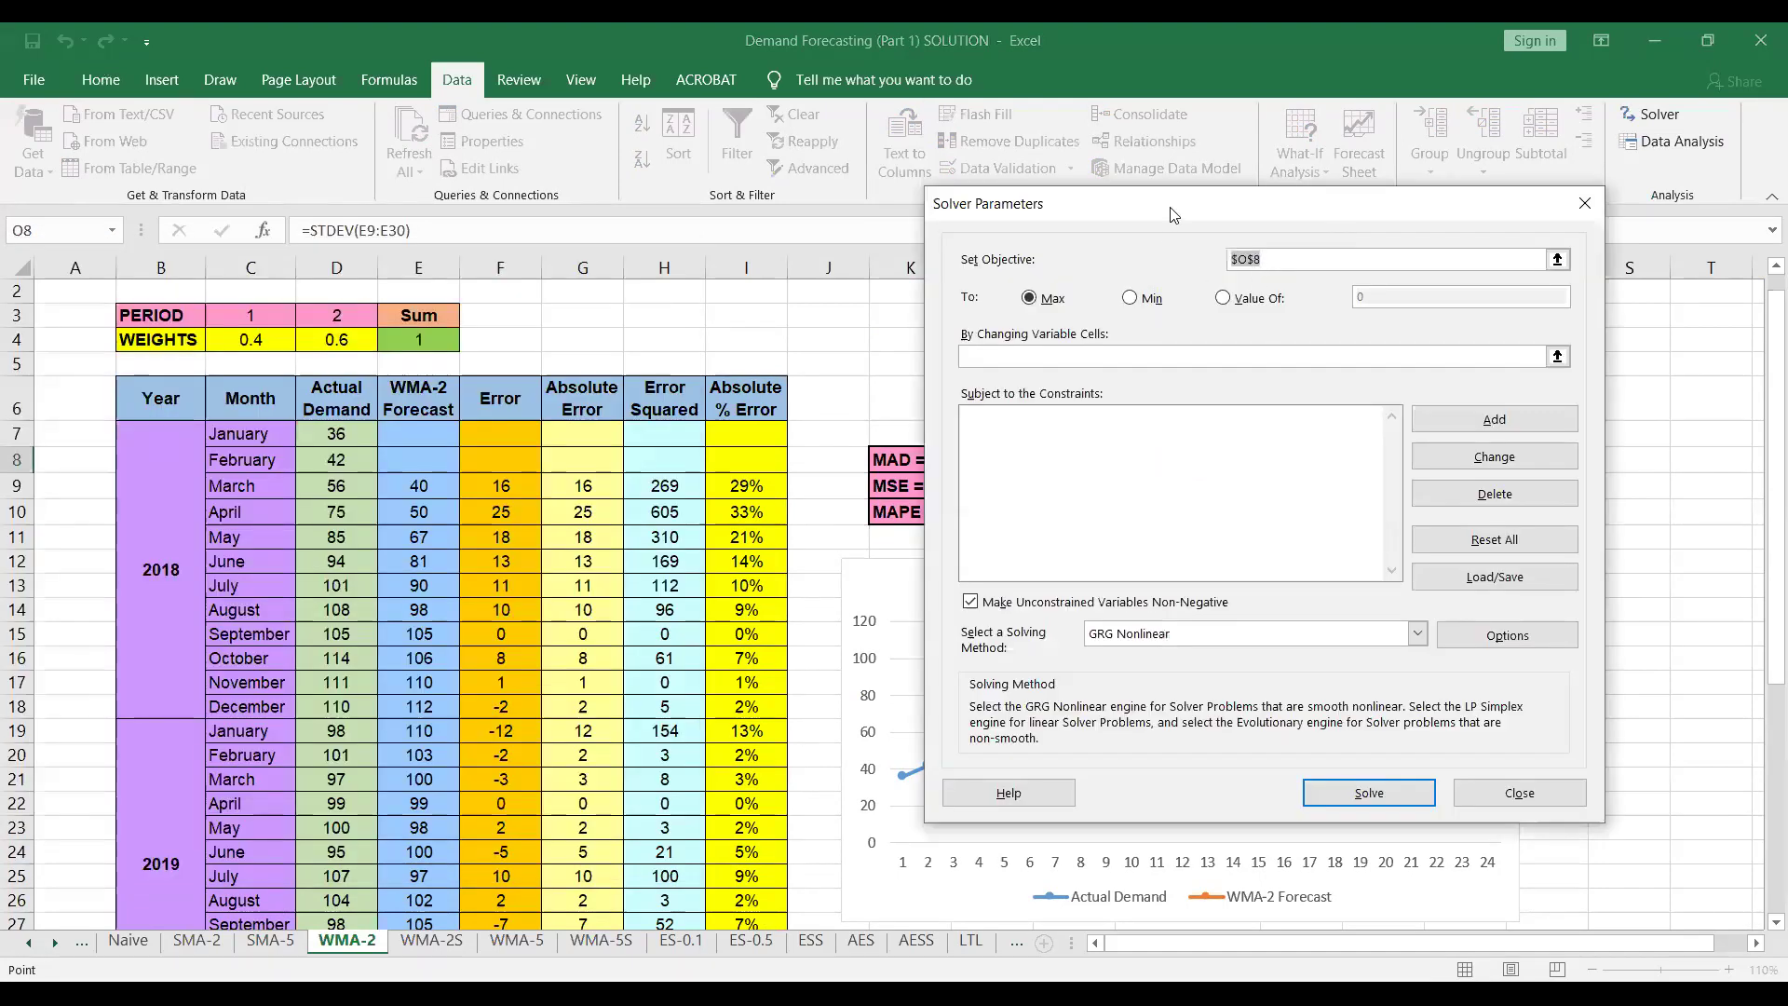
left_click_drag(1098, 204, 1055, 560)
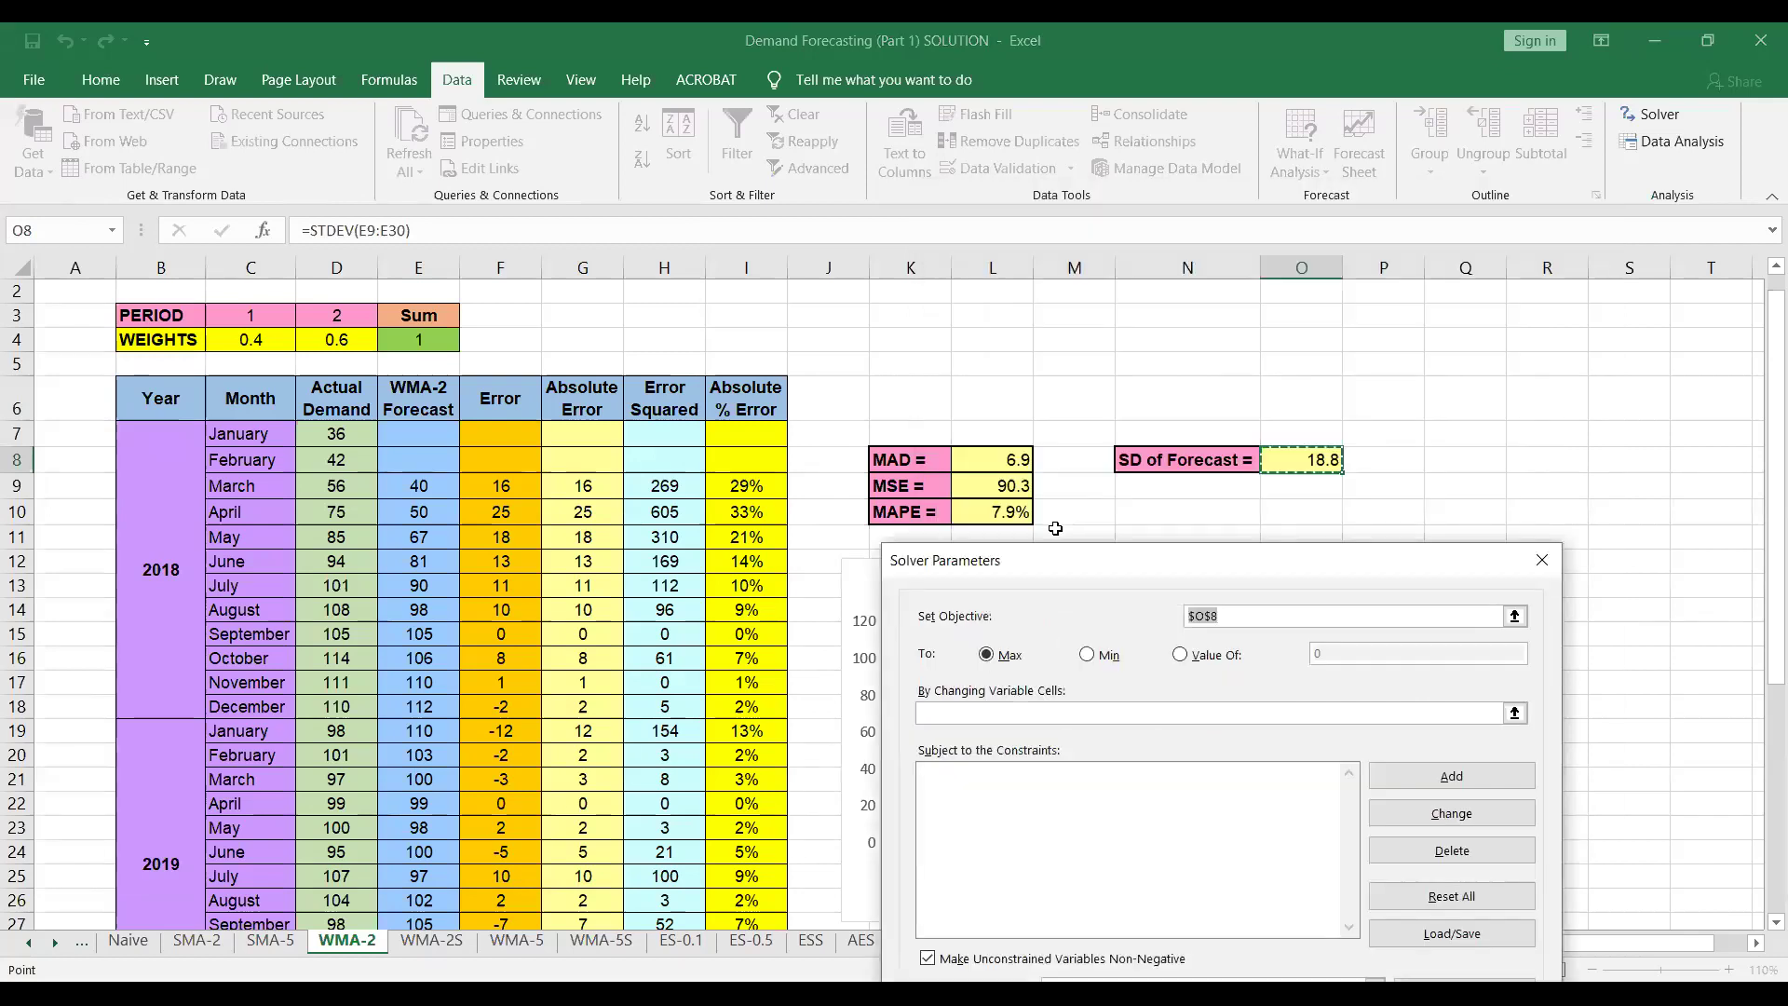
left_click(991, 482)
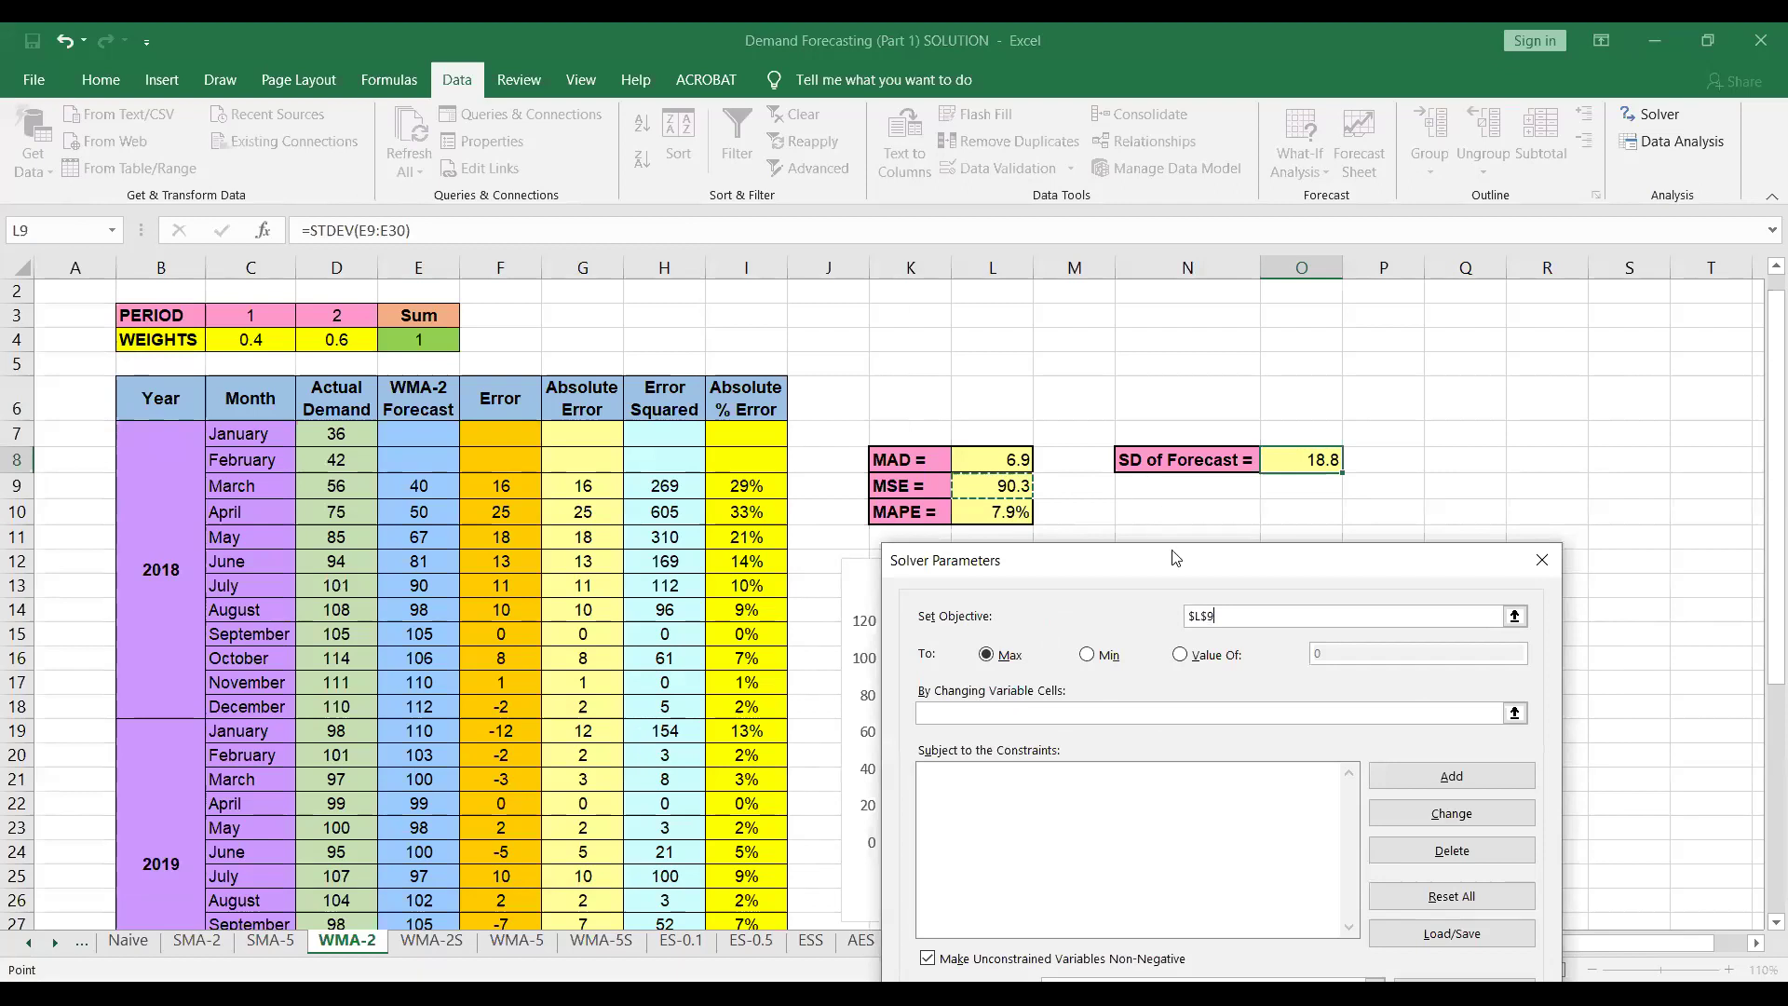
key("BackSpace")
key("BackSpace")
key("BackSpace")
key("BackSpace")
left_click(1006, 486)
left_click(1089, 656)
Step: Set the two weight cells C4:D4 as Solver's changing variable cells
left_click(1130, 714)
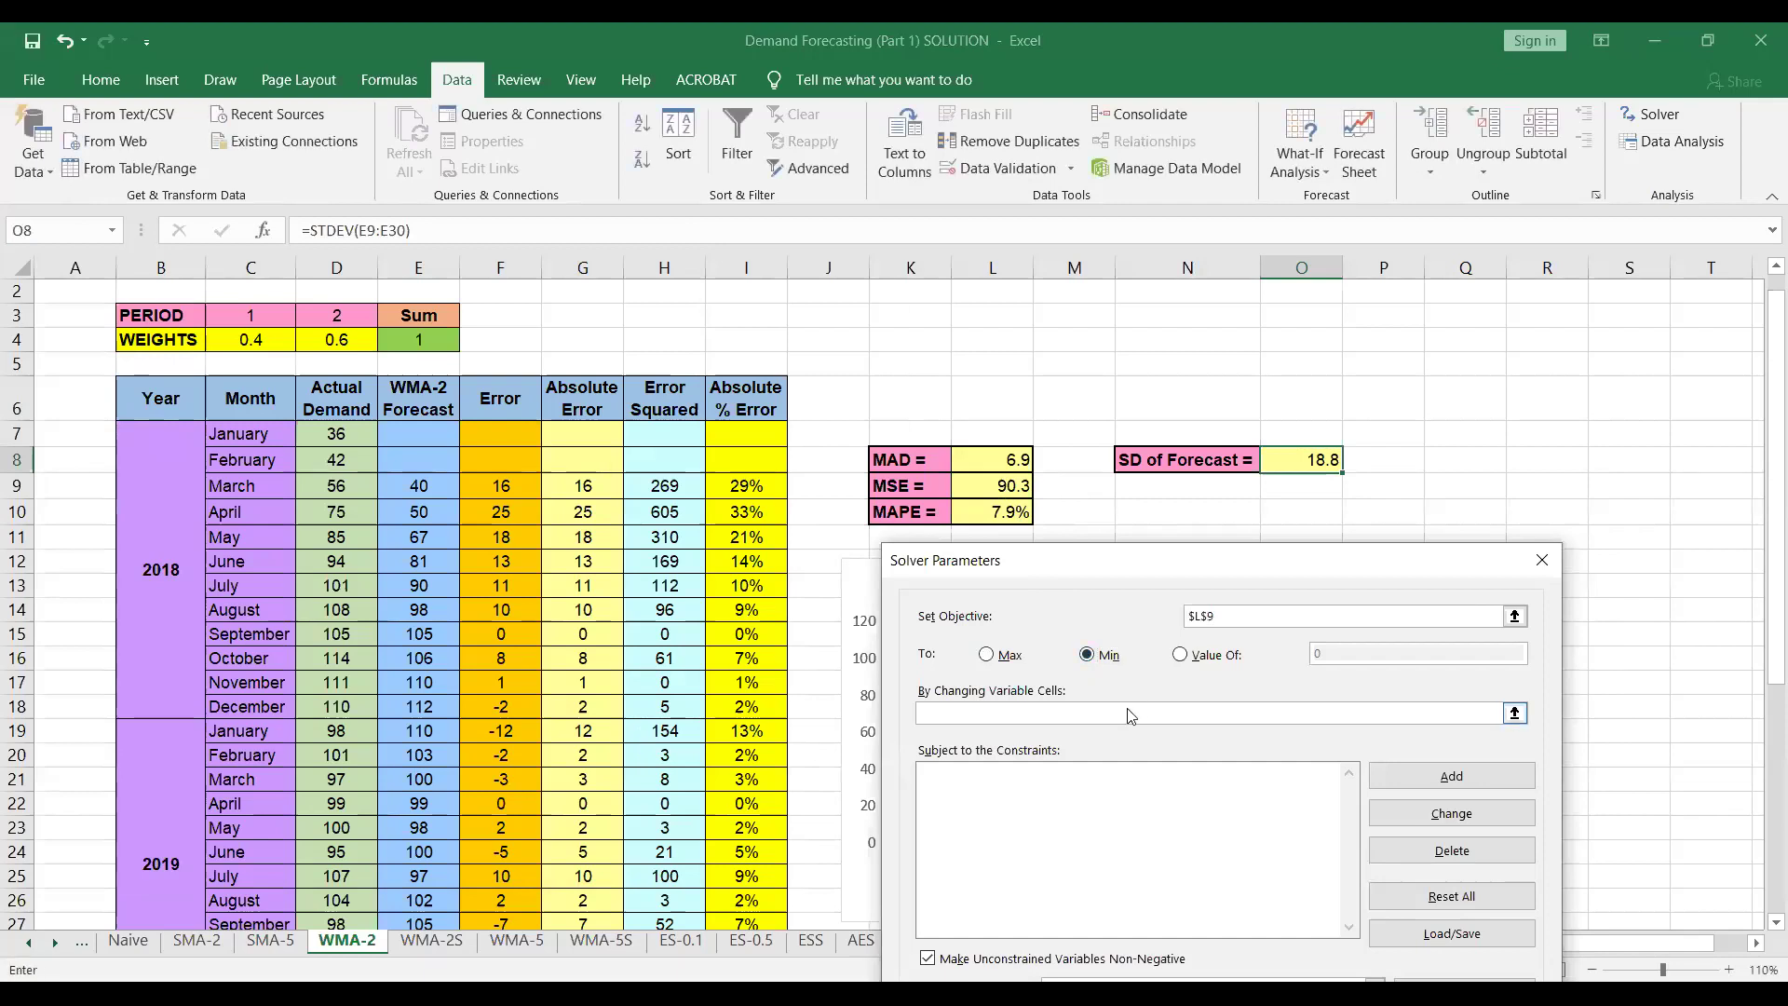
left_click(1514, 714)
left_click(248, 335)
left_click_drag(281, 340, 309, 340)
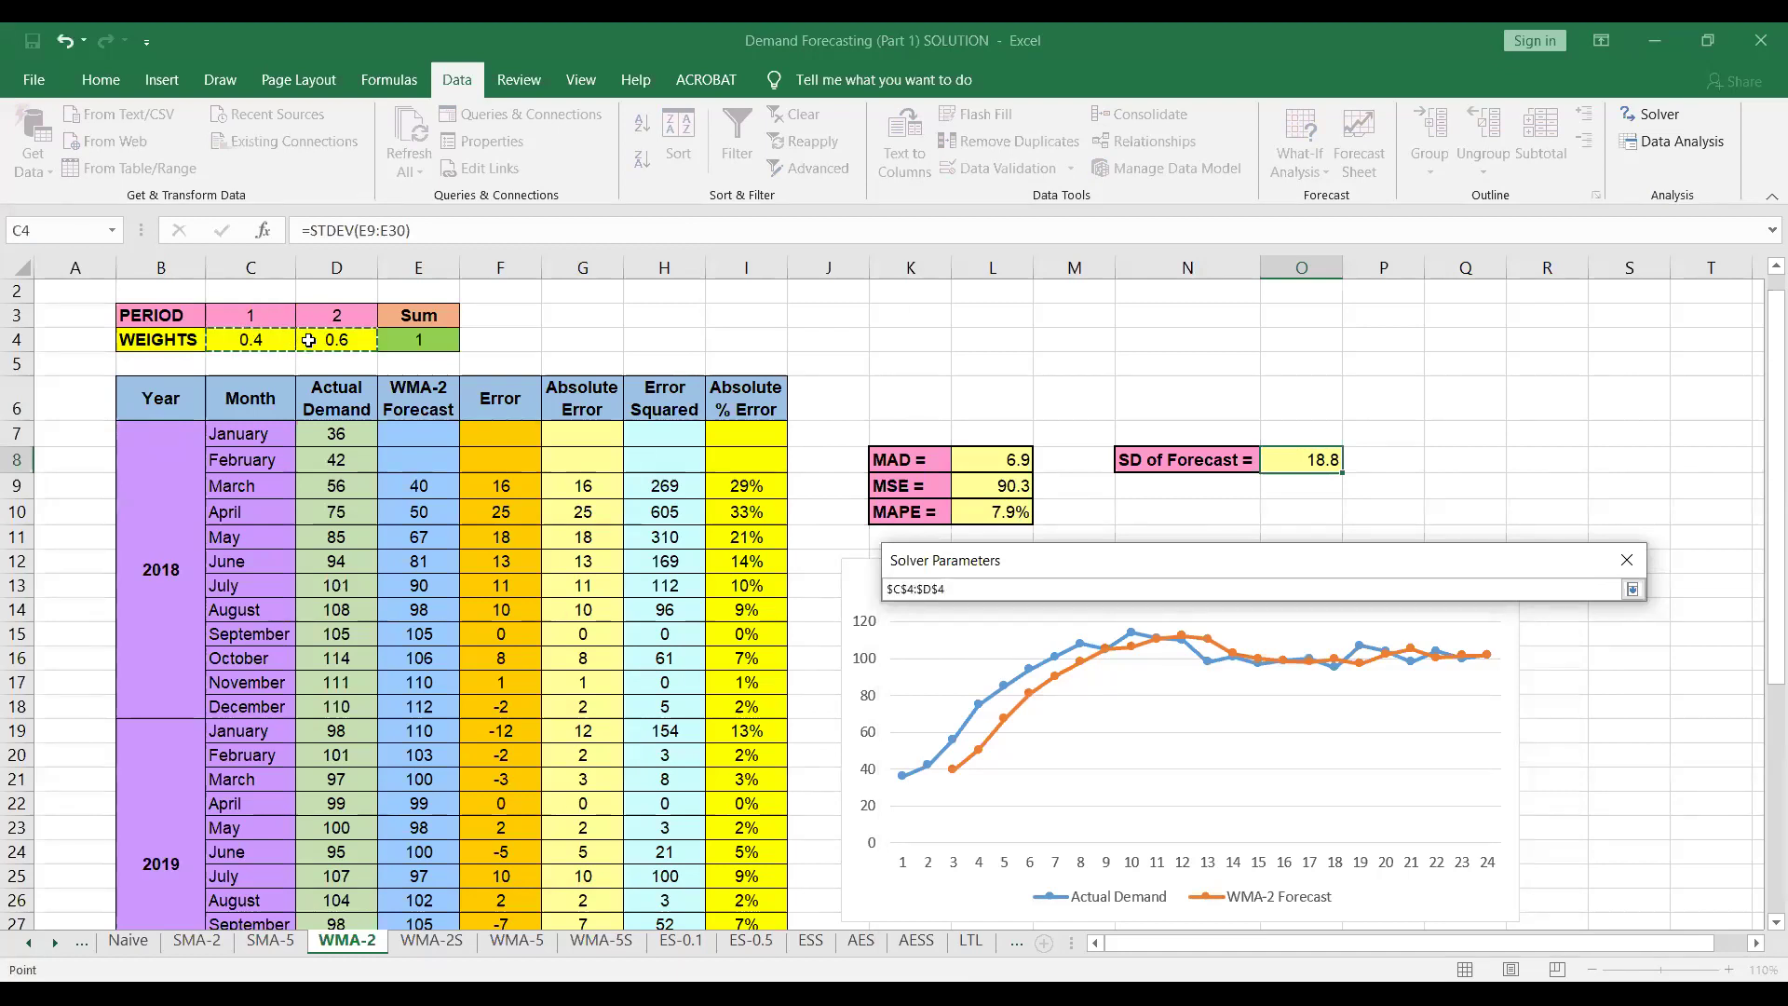
key("Return")
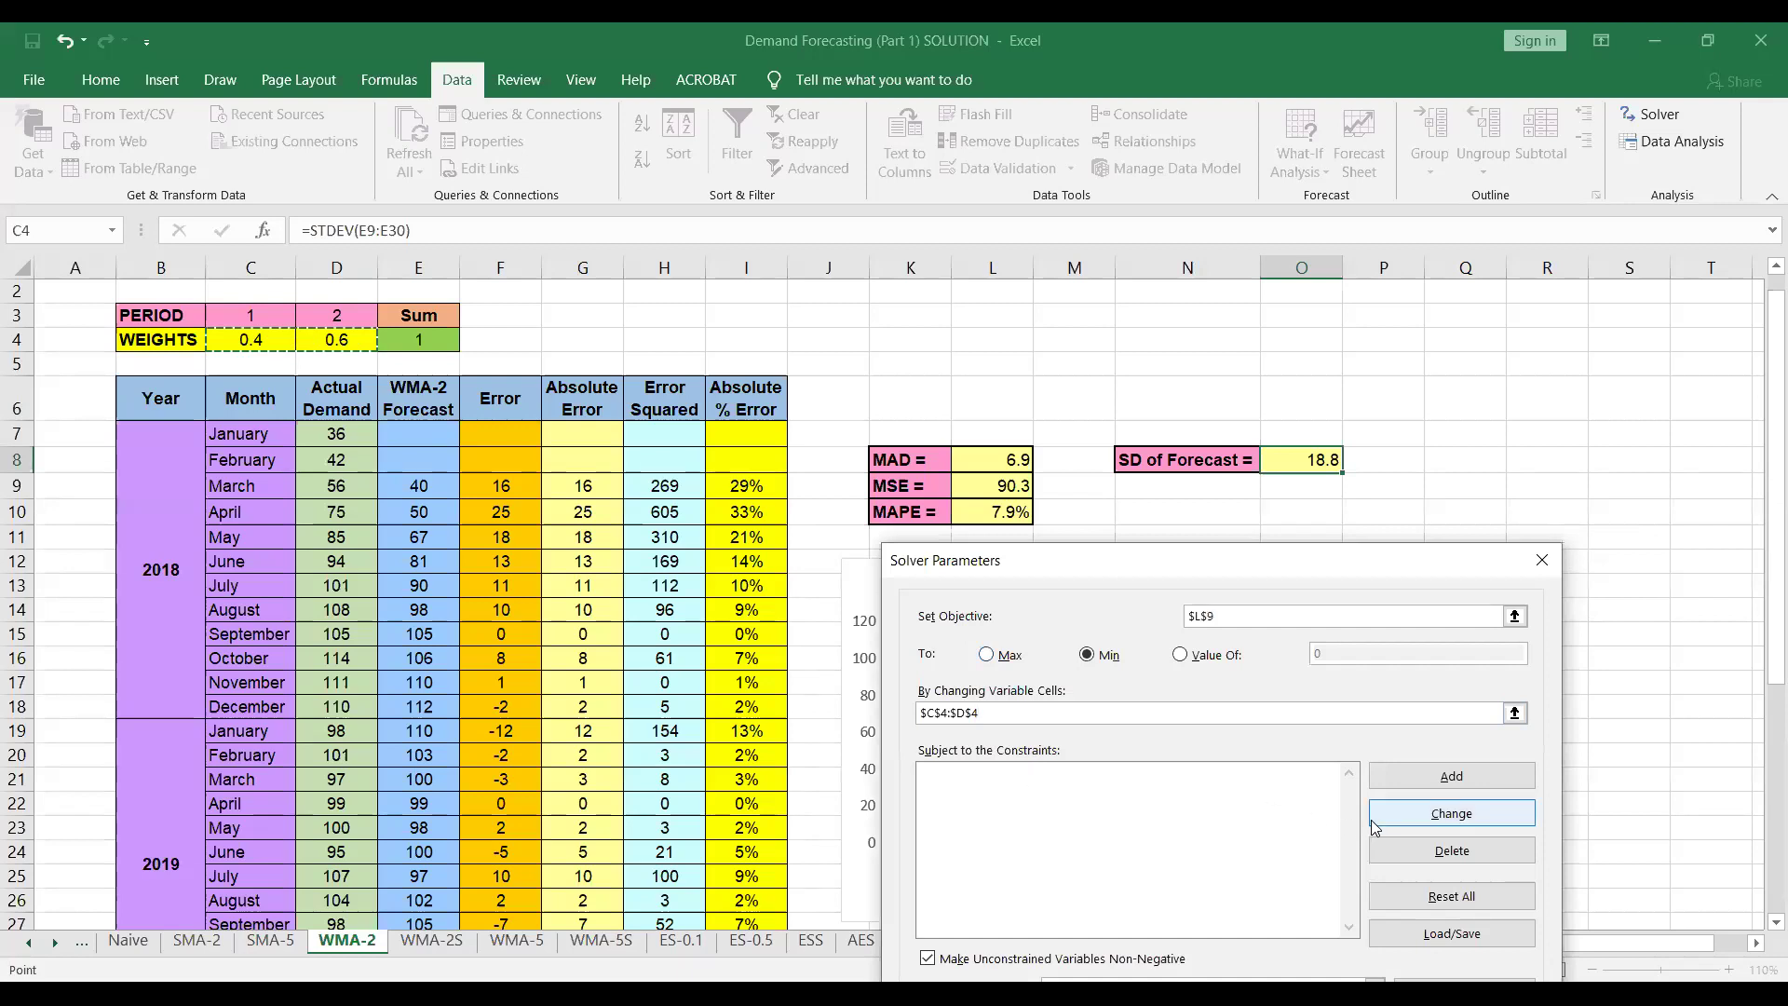
Step: Add a Solver constraint requiring the first period's weight C4 to be <= the second period's weight D4
left_click(1406, 776)
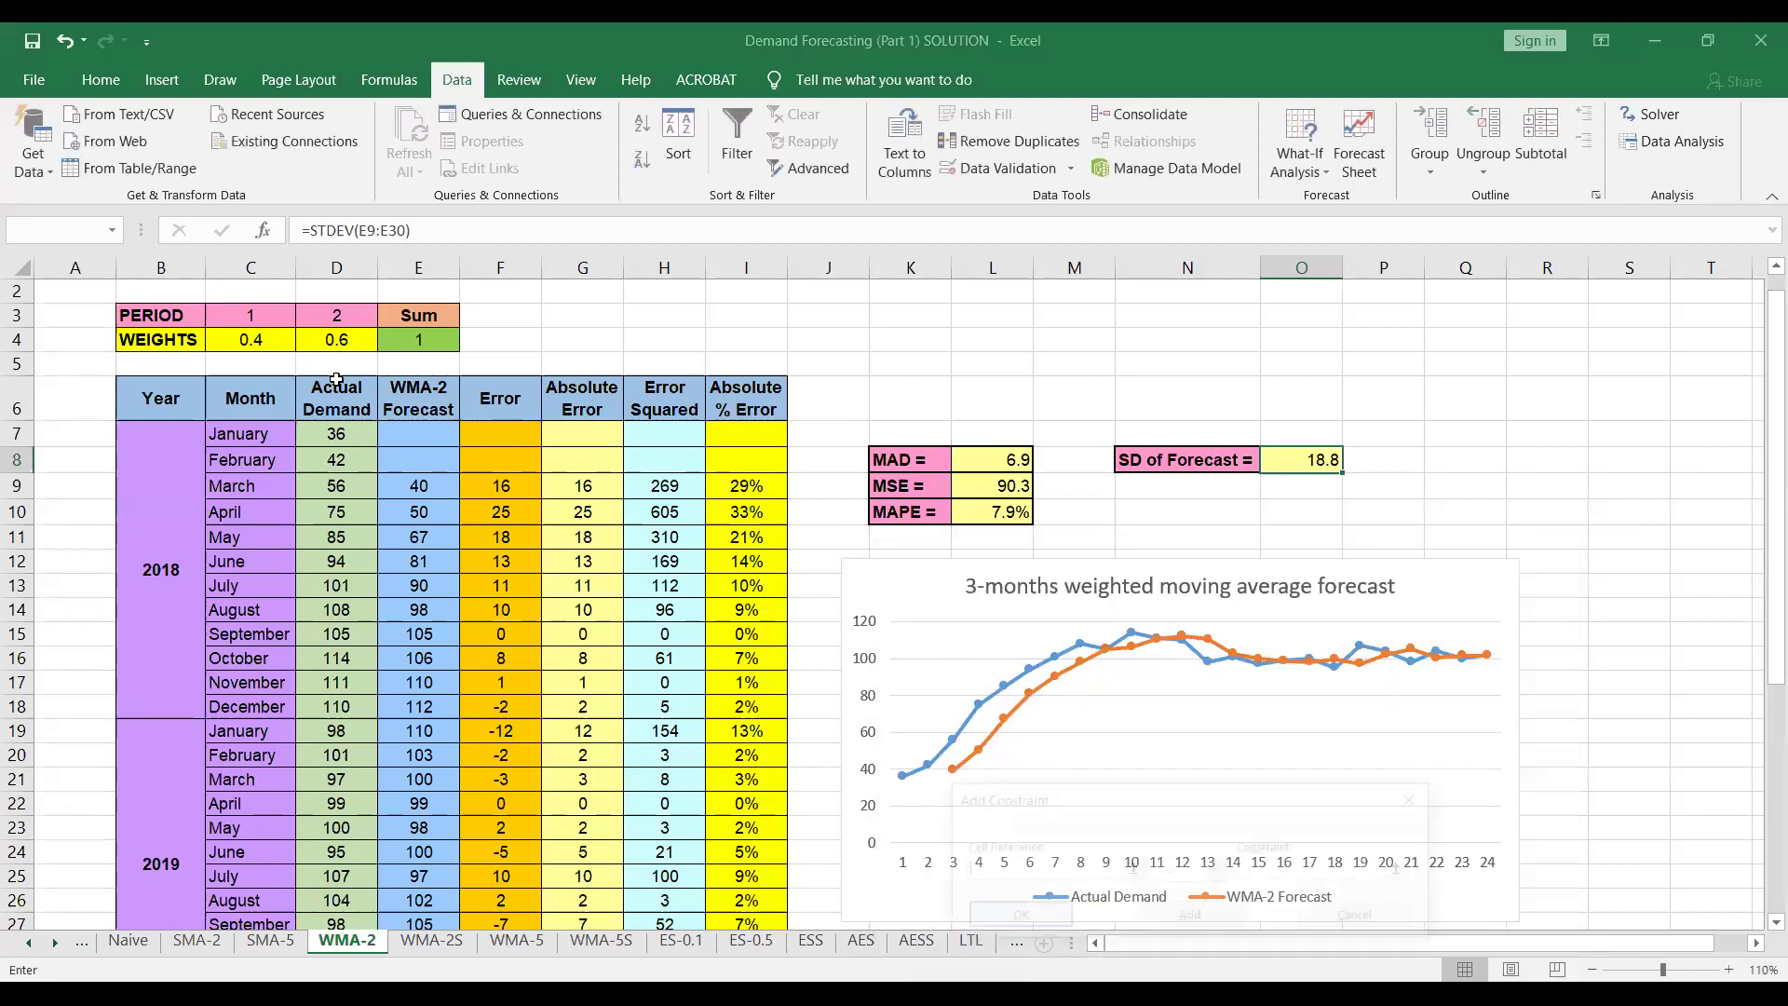
left_click(244, 340)
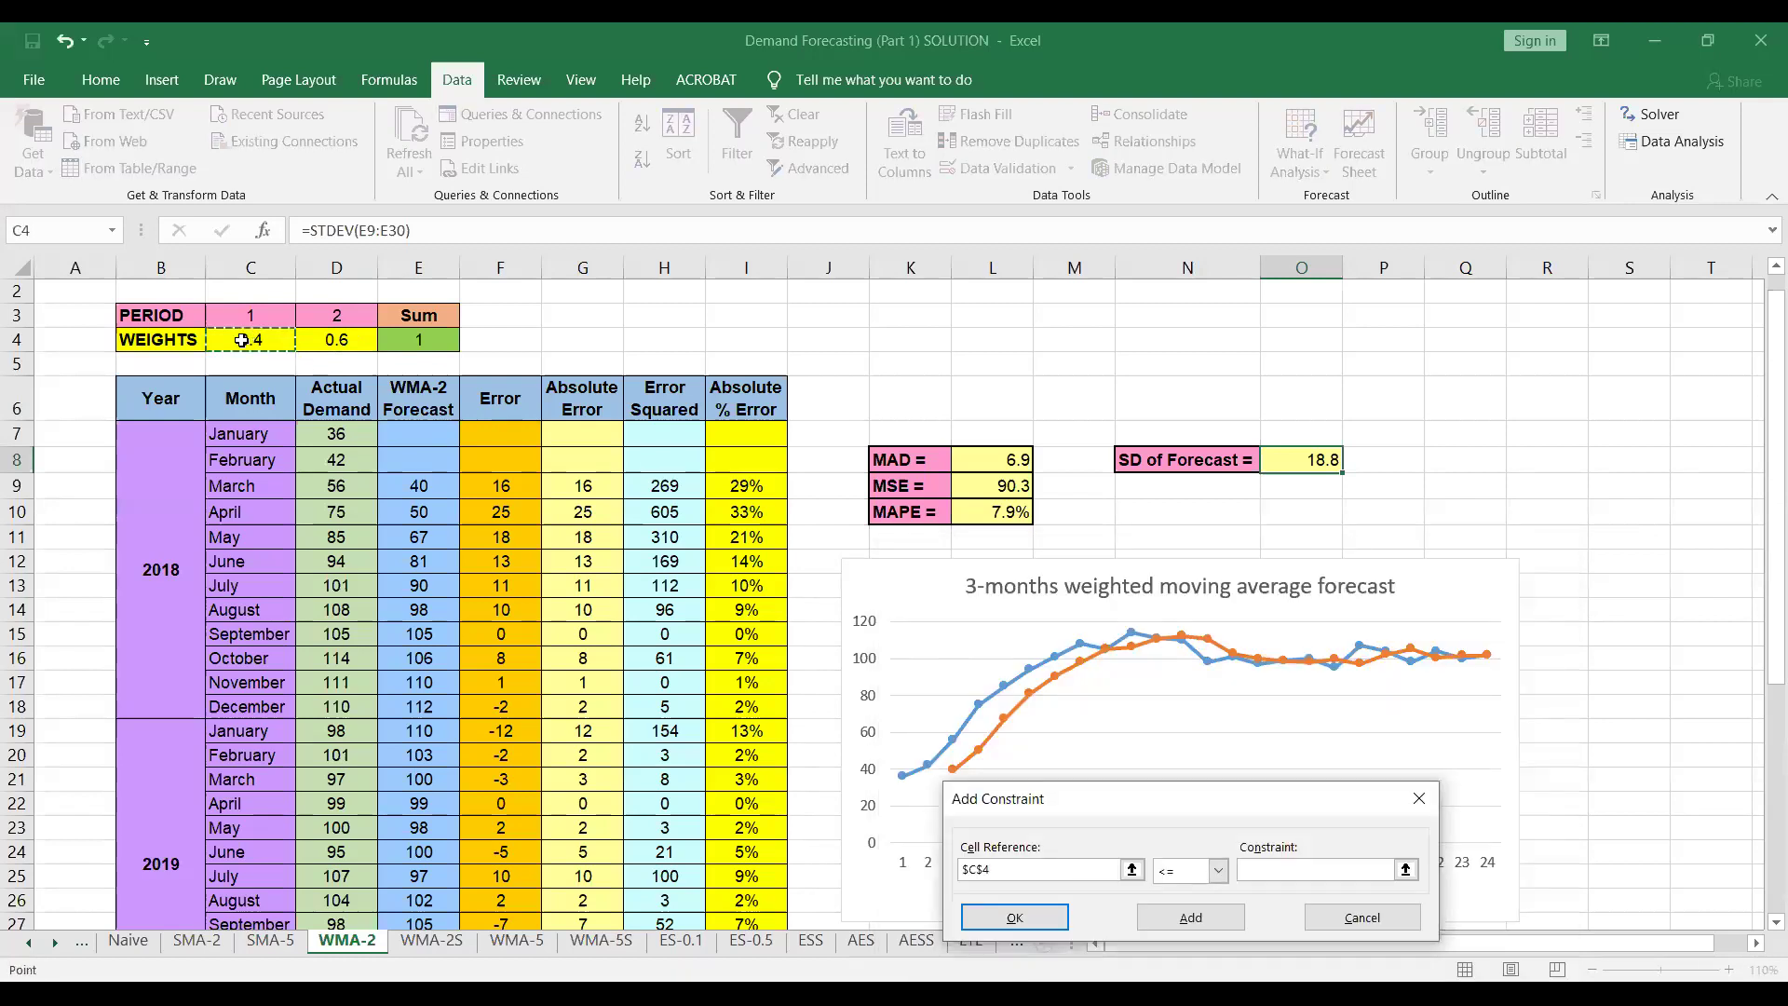
key("Tab")
key("Tab")
left_click(329, 342)
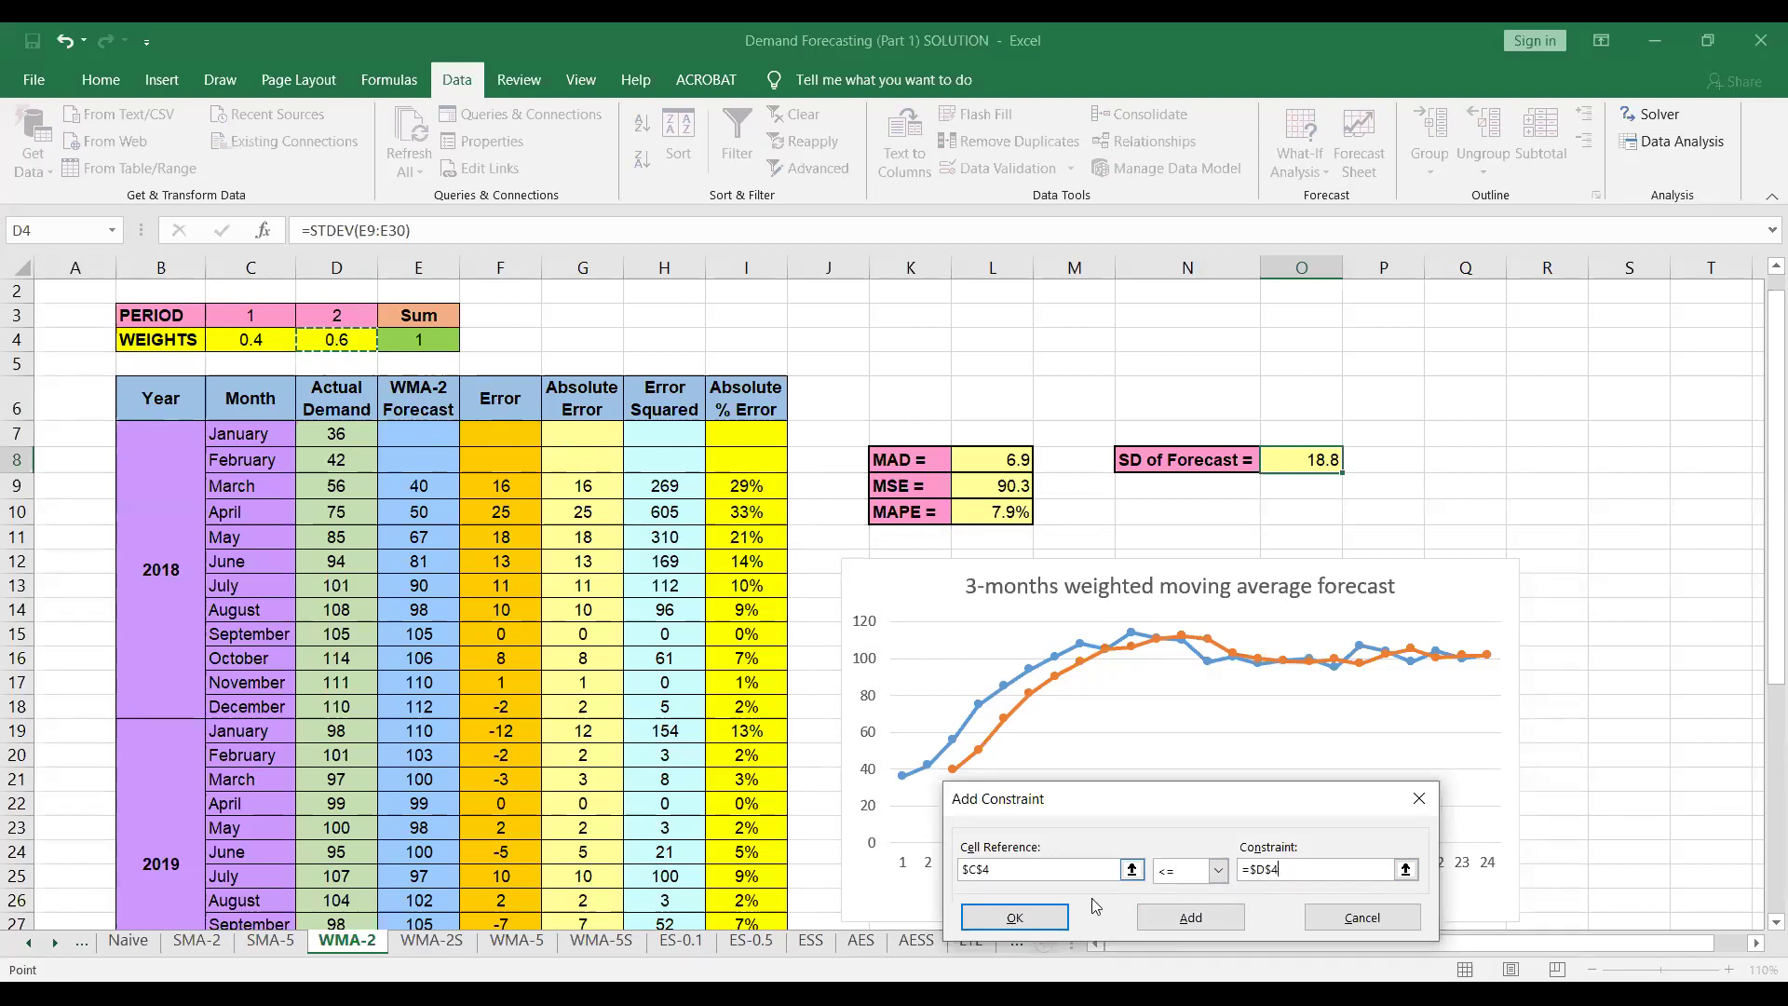
left_click(1176, 920)
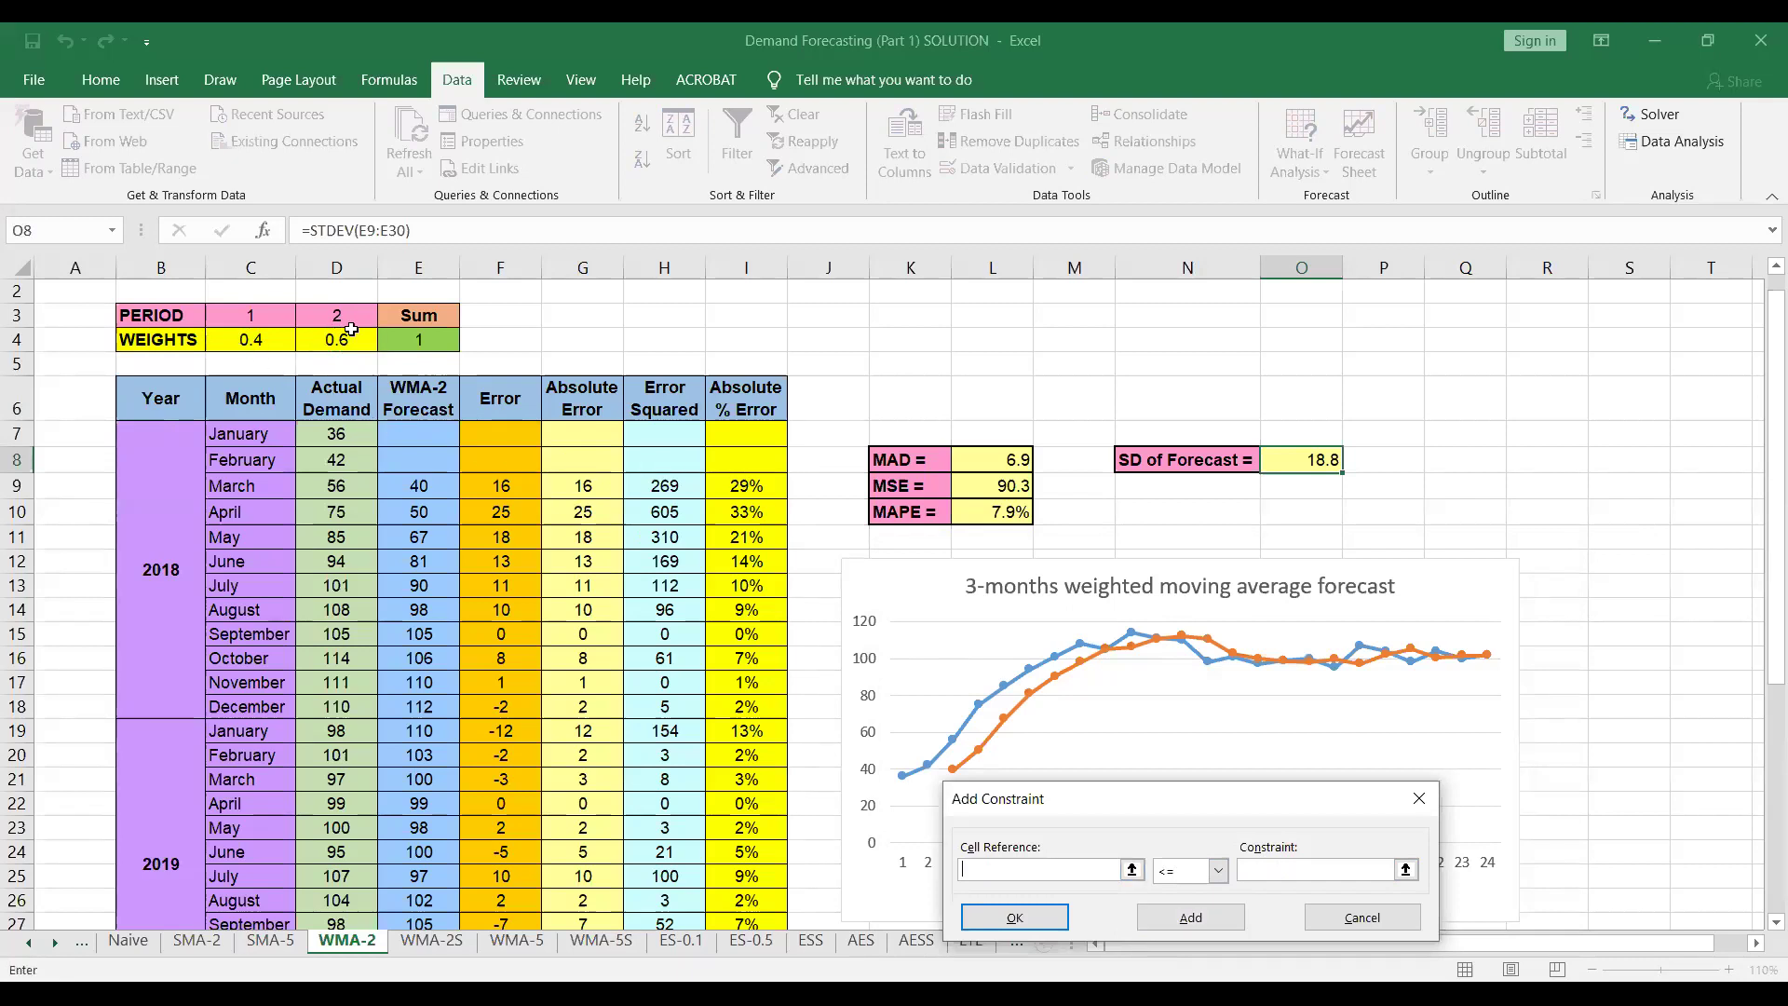
Step: Add a Solver constraint requiring the sum of the weights in E4 to equal 1
left_click(407, 335)
left_click(1218, 871)
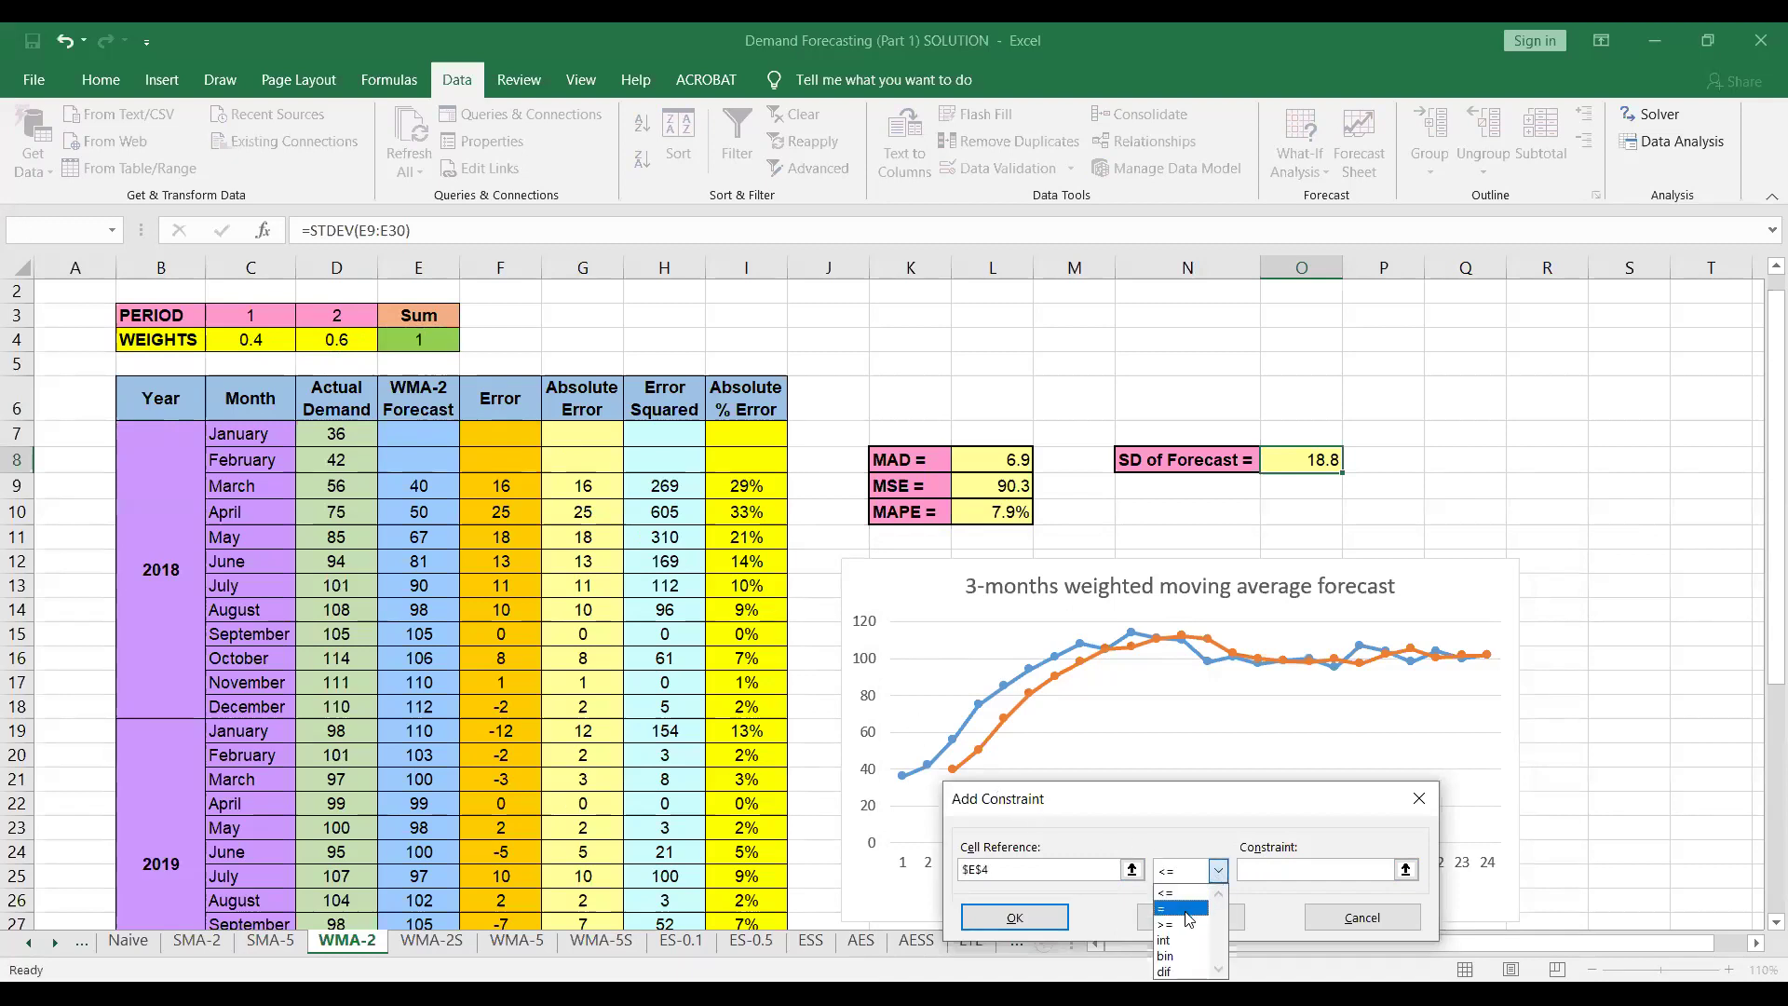
left_click(1187, 910)
left_click(1241, 875)
type("1")
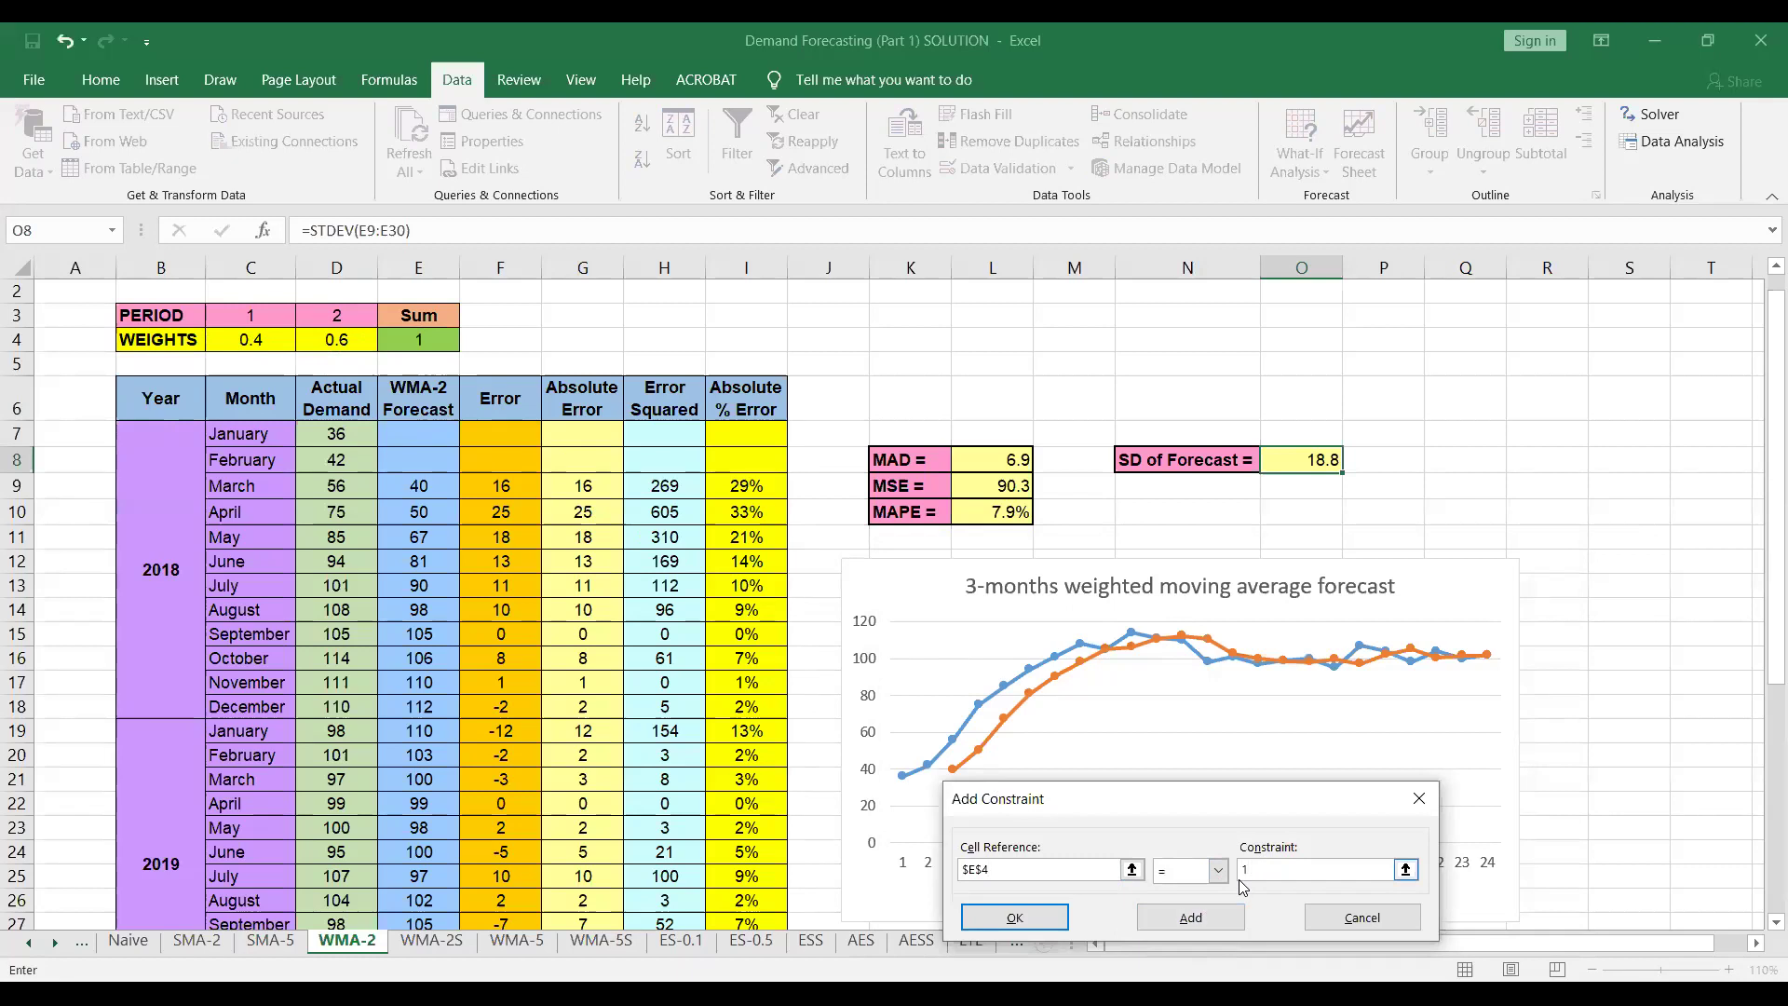
left_click(1192, 917)
Step: Add a Solver constraint requiring the weights C4:D4 to be >= 0, and return to the Solver parameters
left_click(274, 341)
left_click_drag(276, 340, 333, 340)
left_click(1218, 870)
left_click(1175, 924)
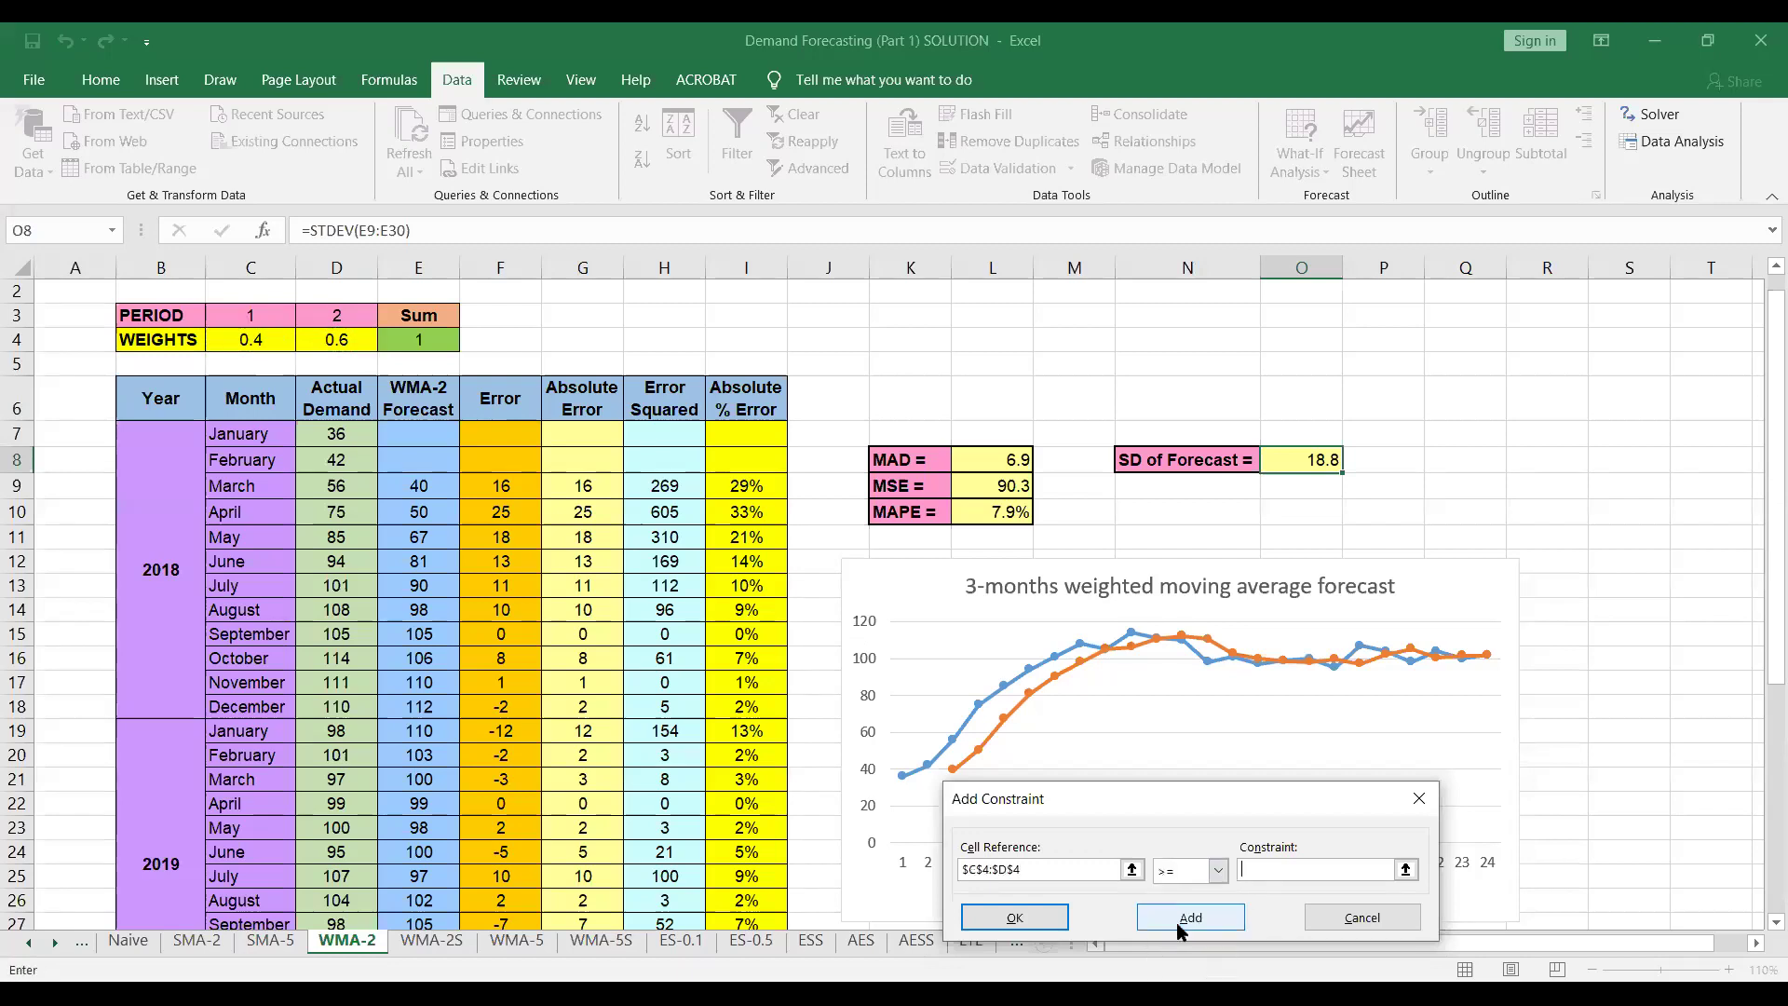
type("0")
left_click(1218, 911)
left_click(1330, 916)
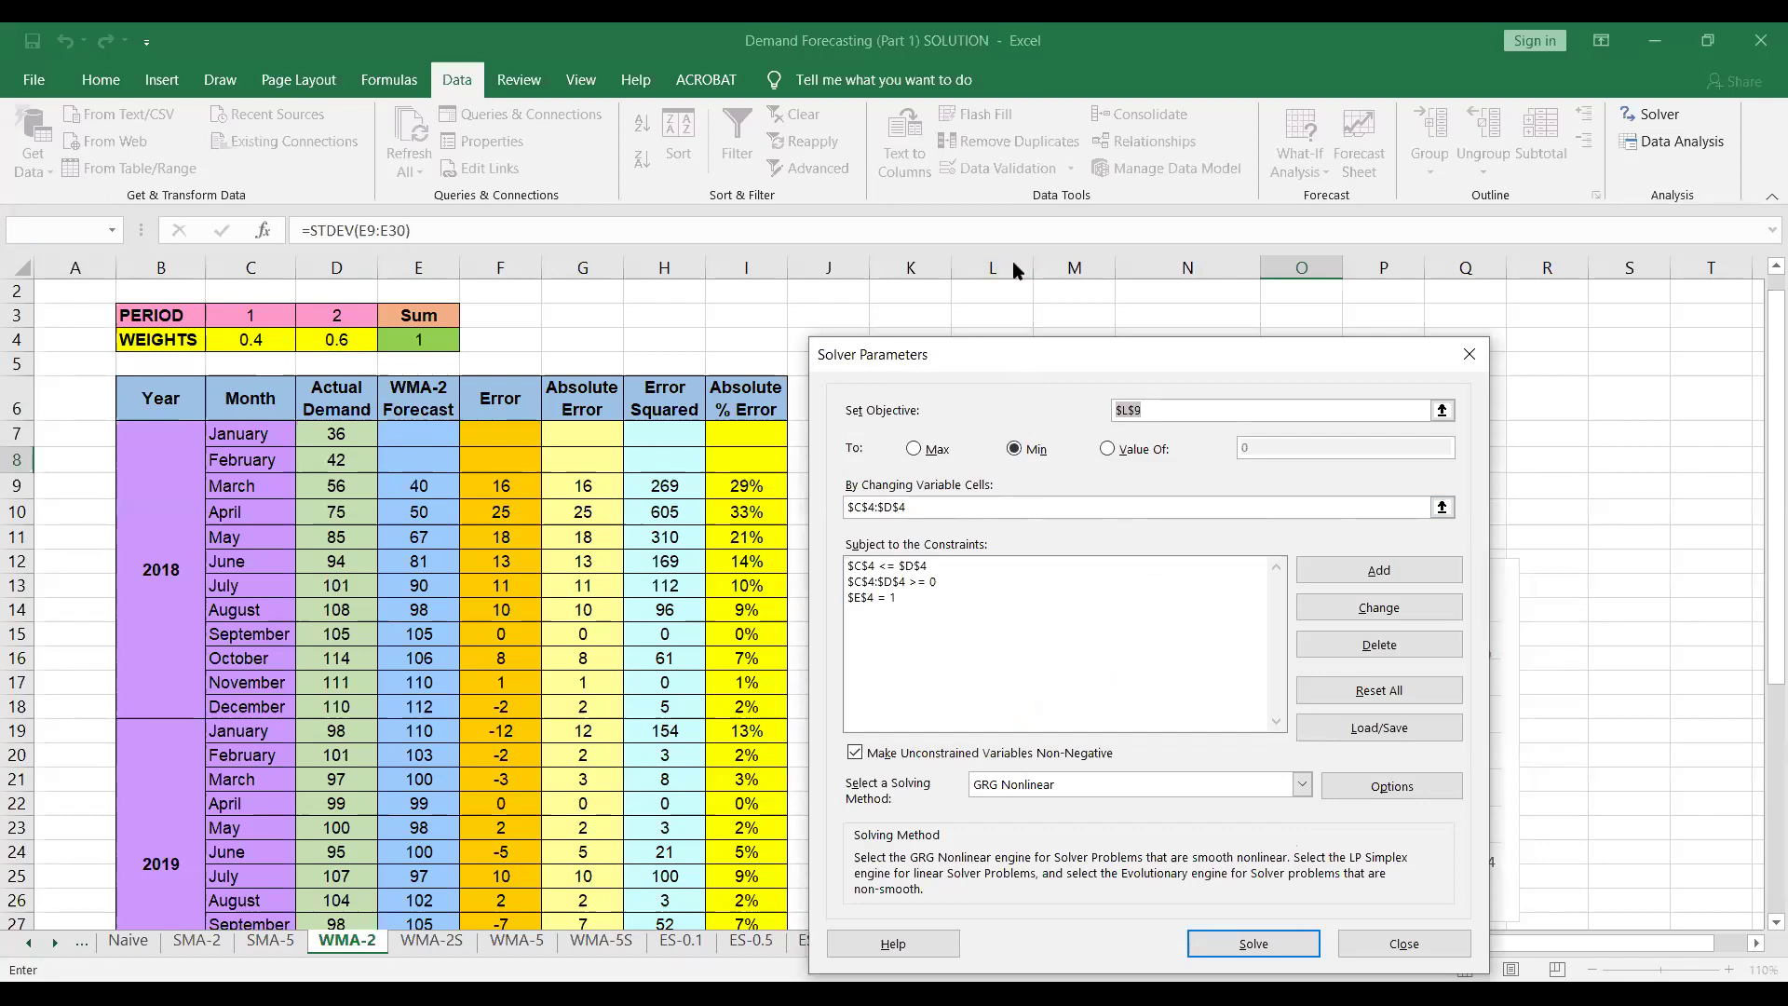
Step: Solve for the weights with the GRG Nonlinear method and keep the Solver solution
left_click_drag(1020, 363, 1013, 262)
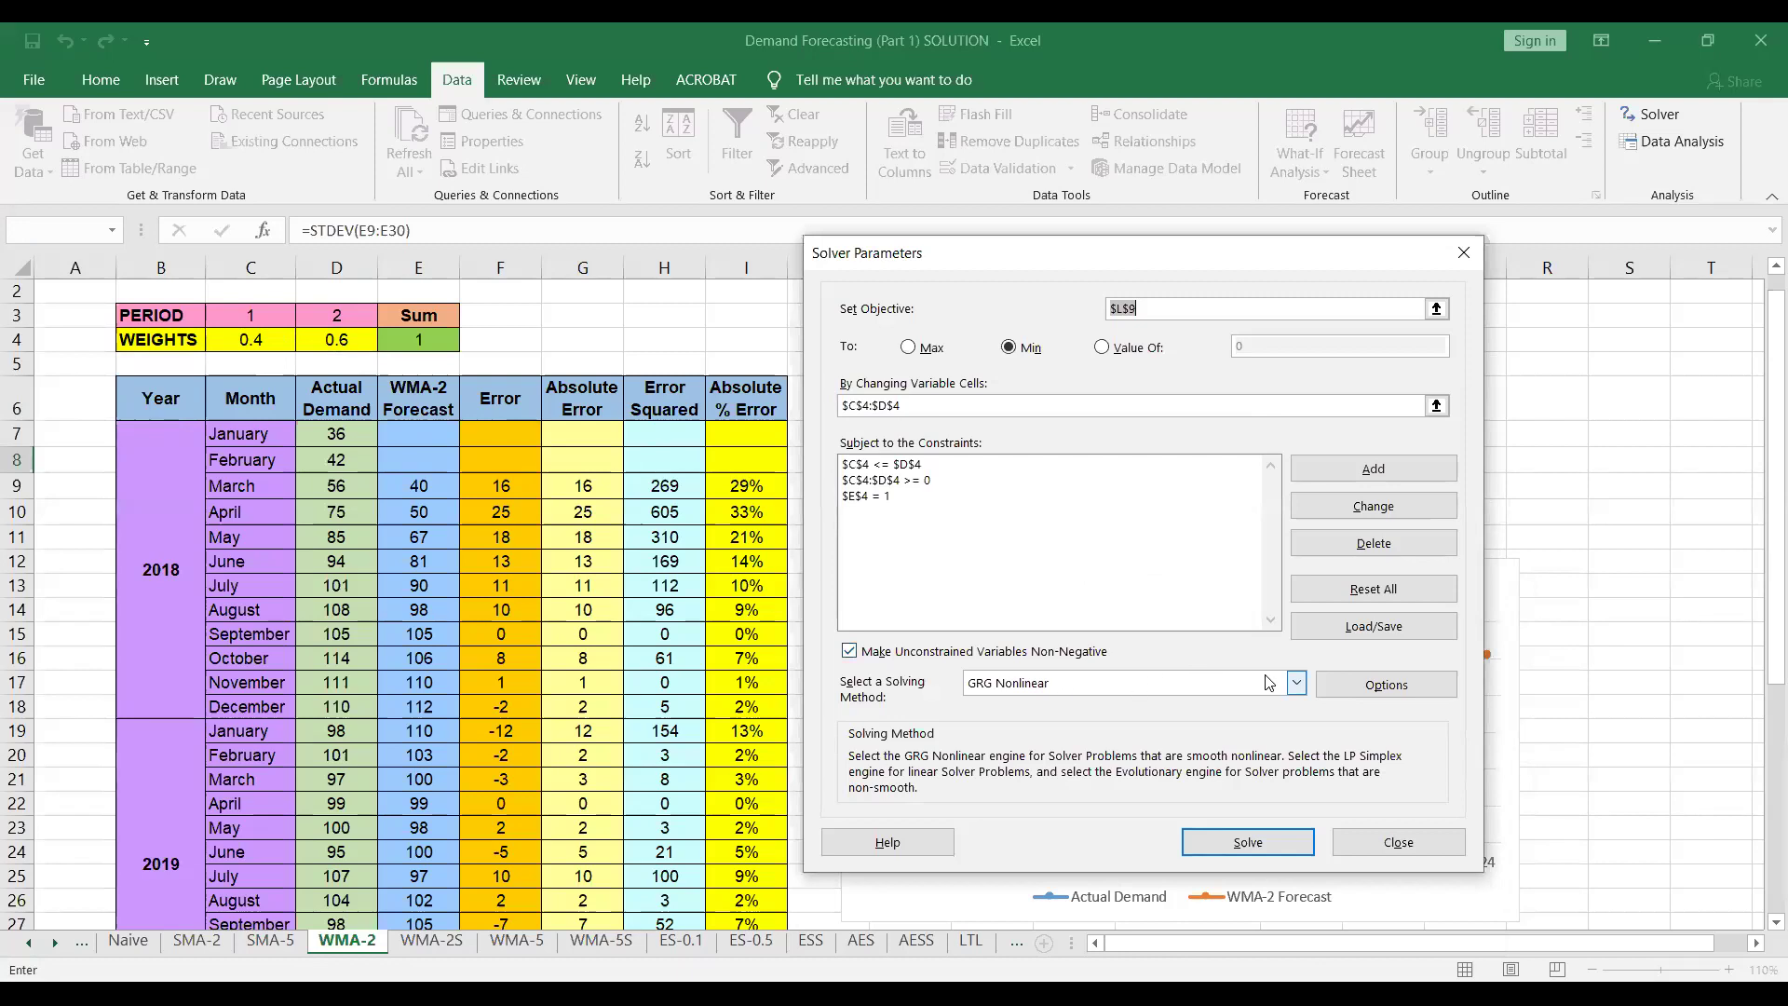
left_click(1295, 683)
left_click(1214, 705)
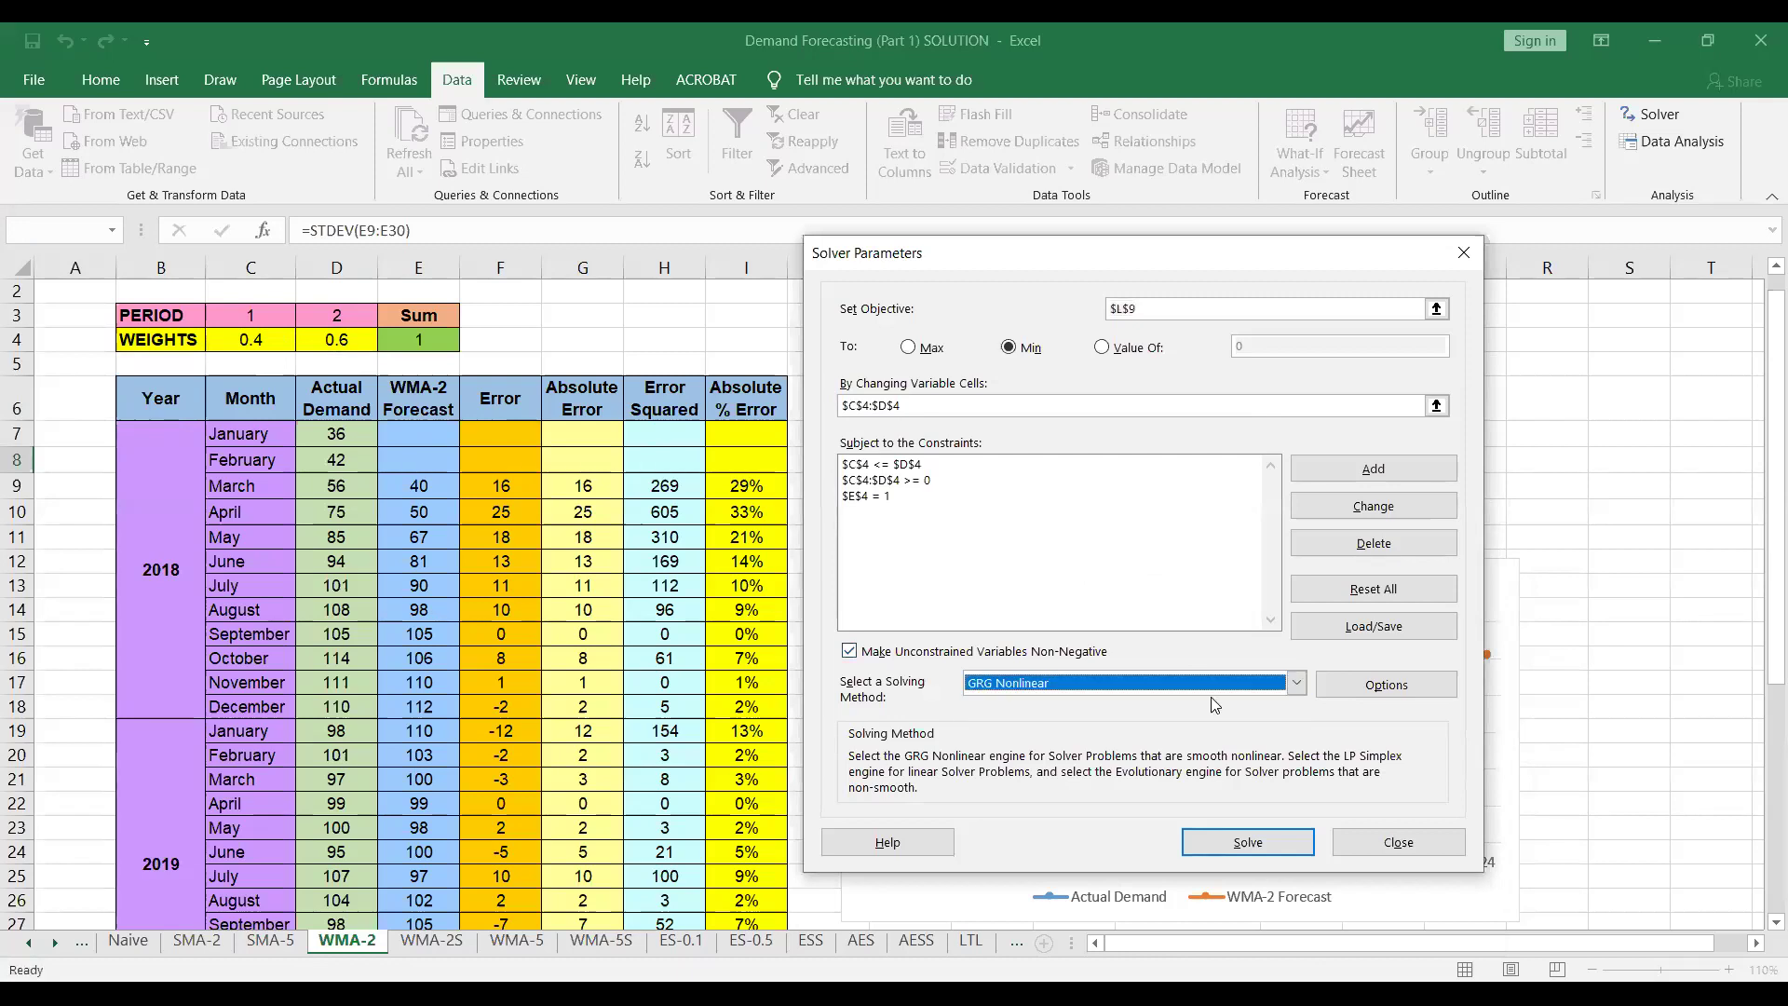
left_click(1257, 843)
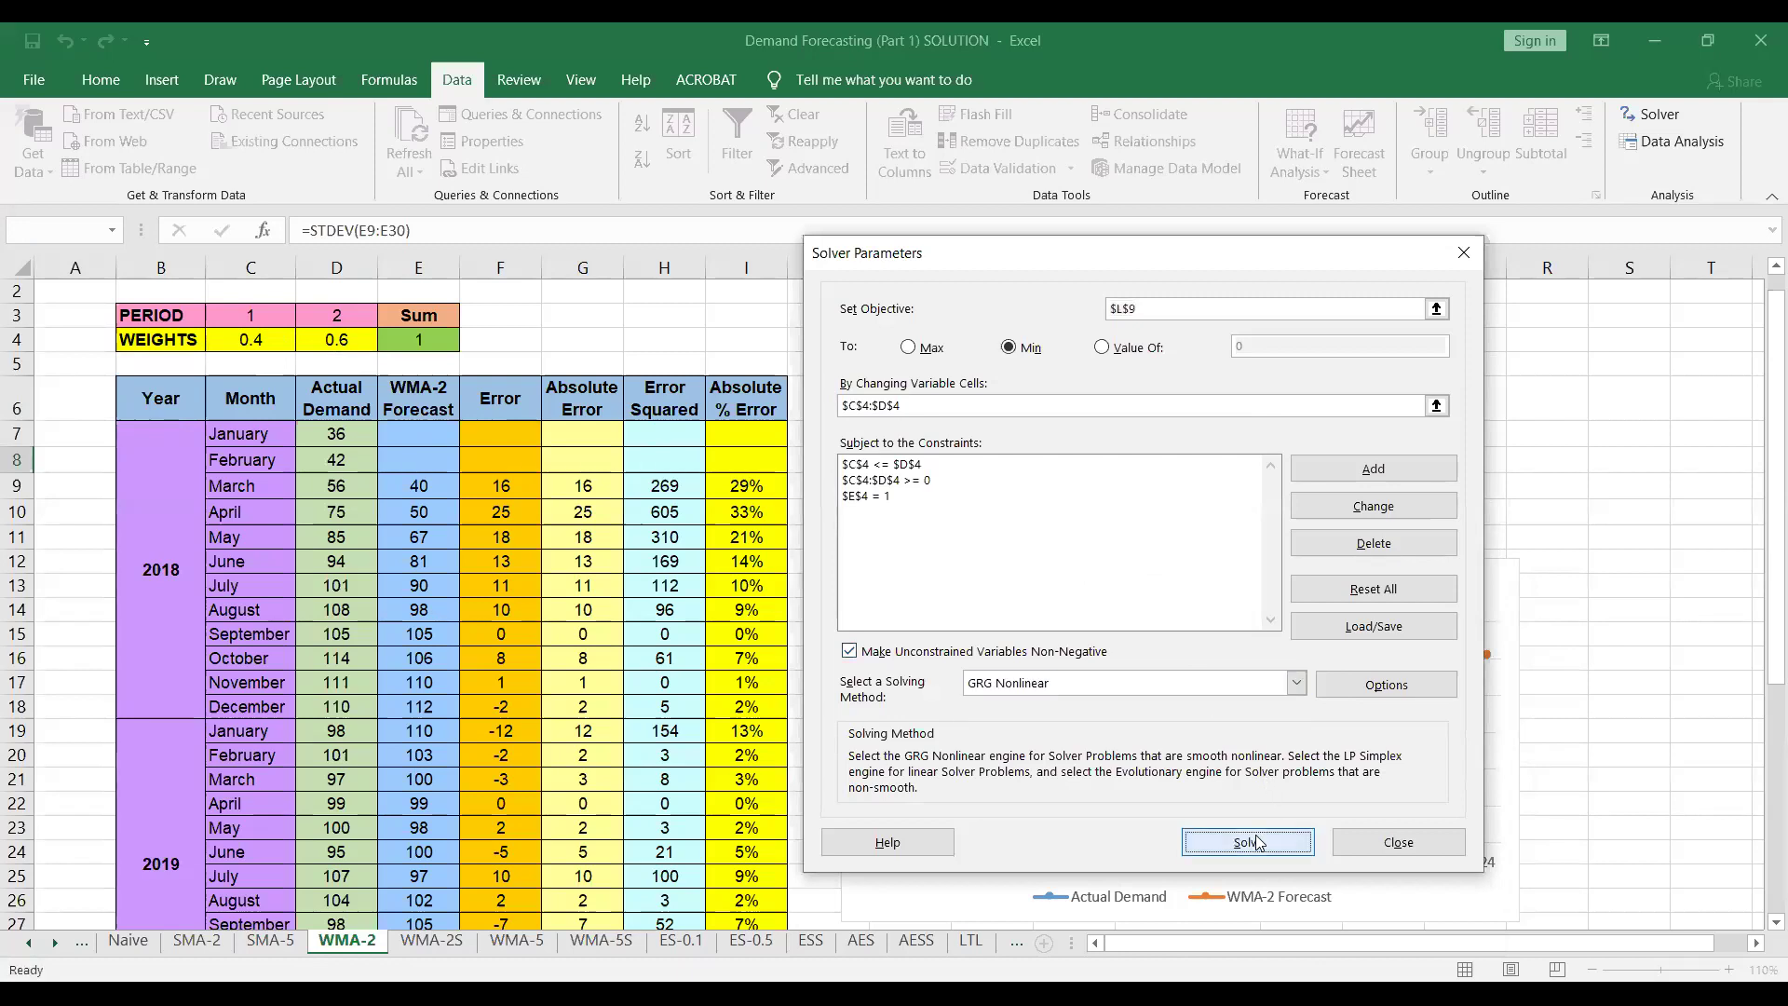
left_click(639, 560)
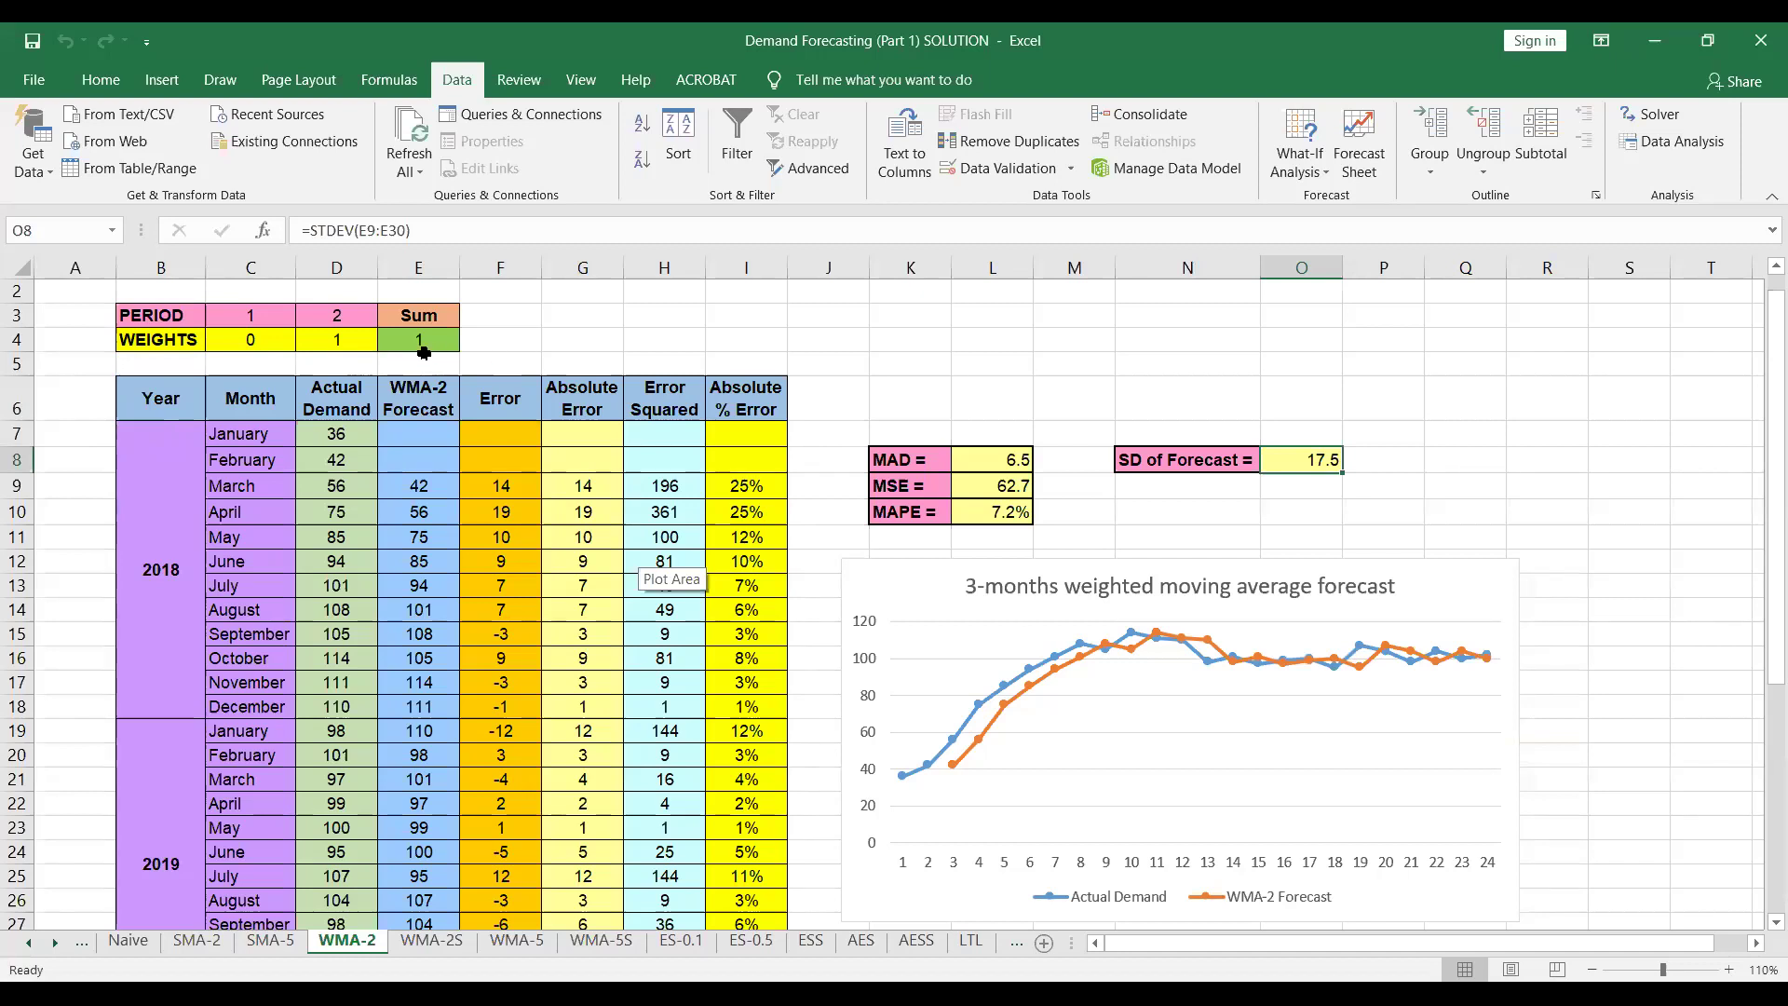
Step: Compare the five-period weights and forecast errors on the WMA-5S and WMA-5 sheets
left_click(599, 941)
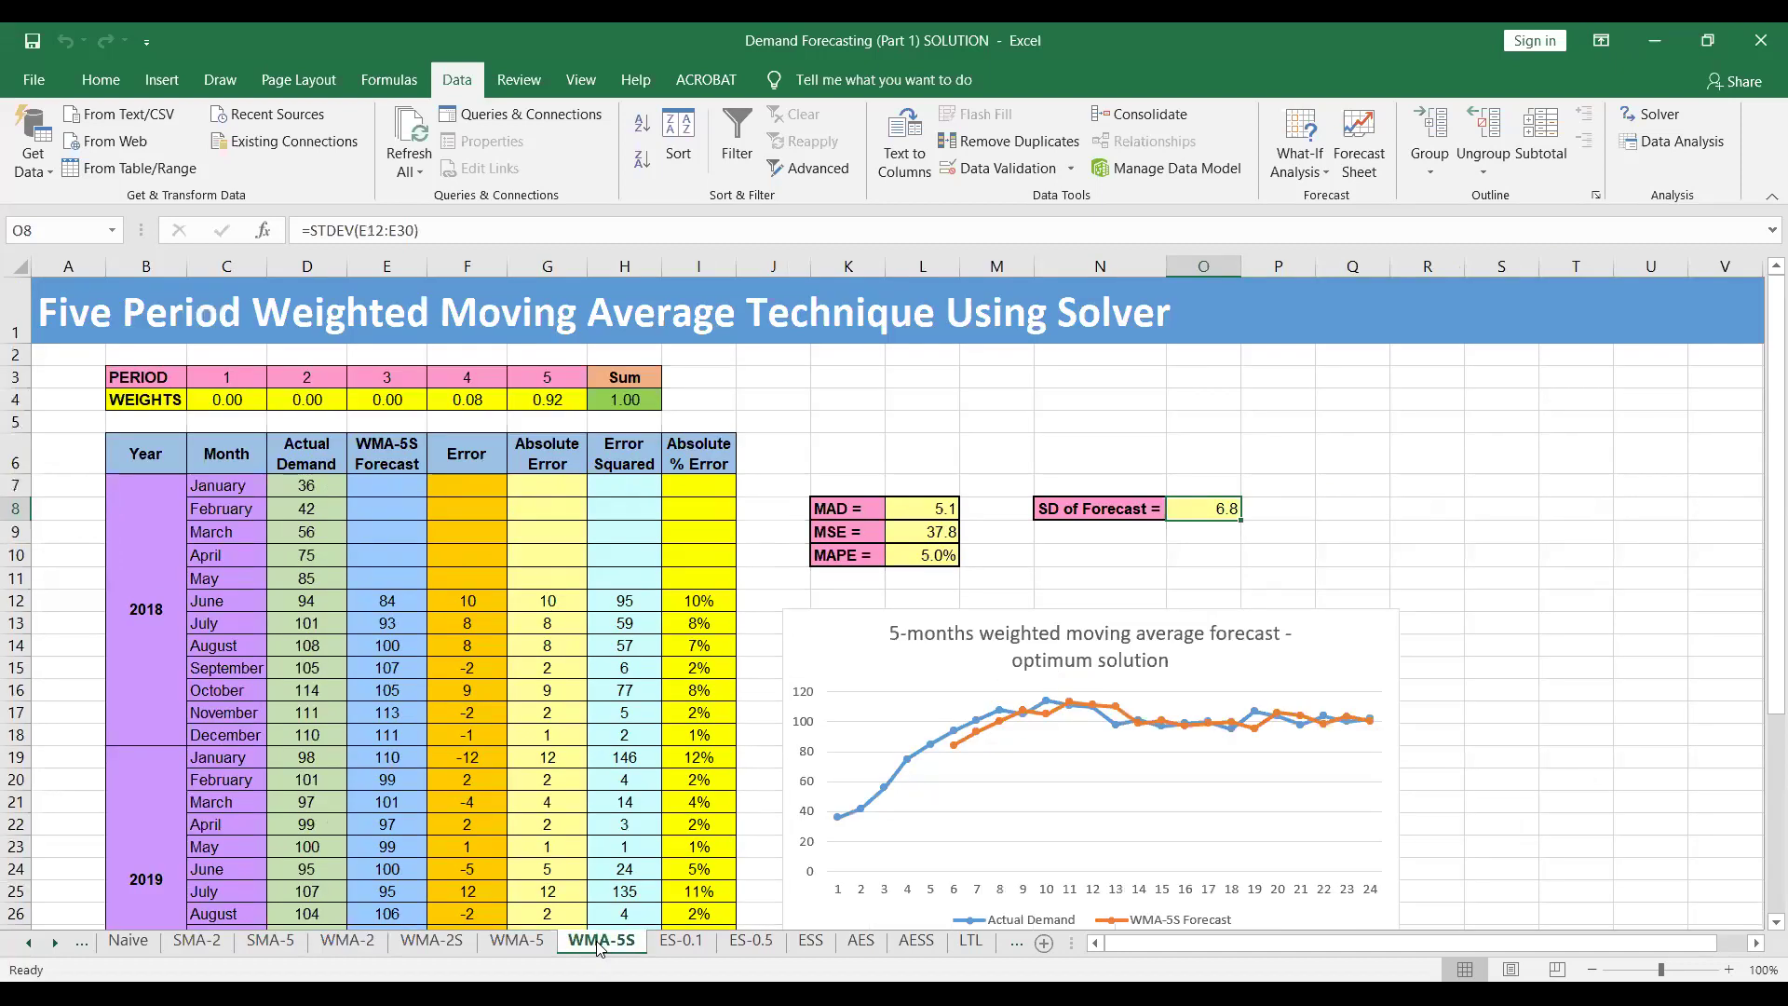
left_click(516, 941)
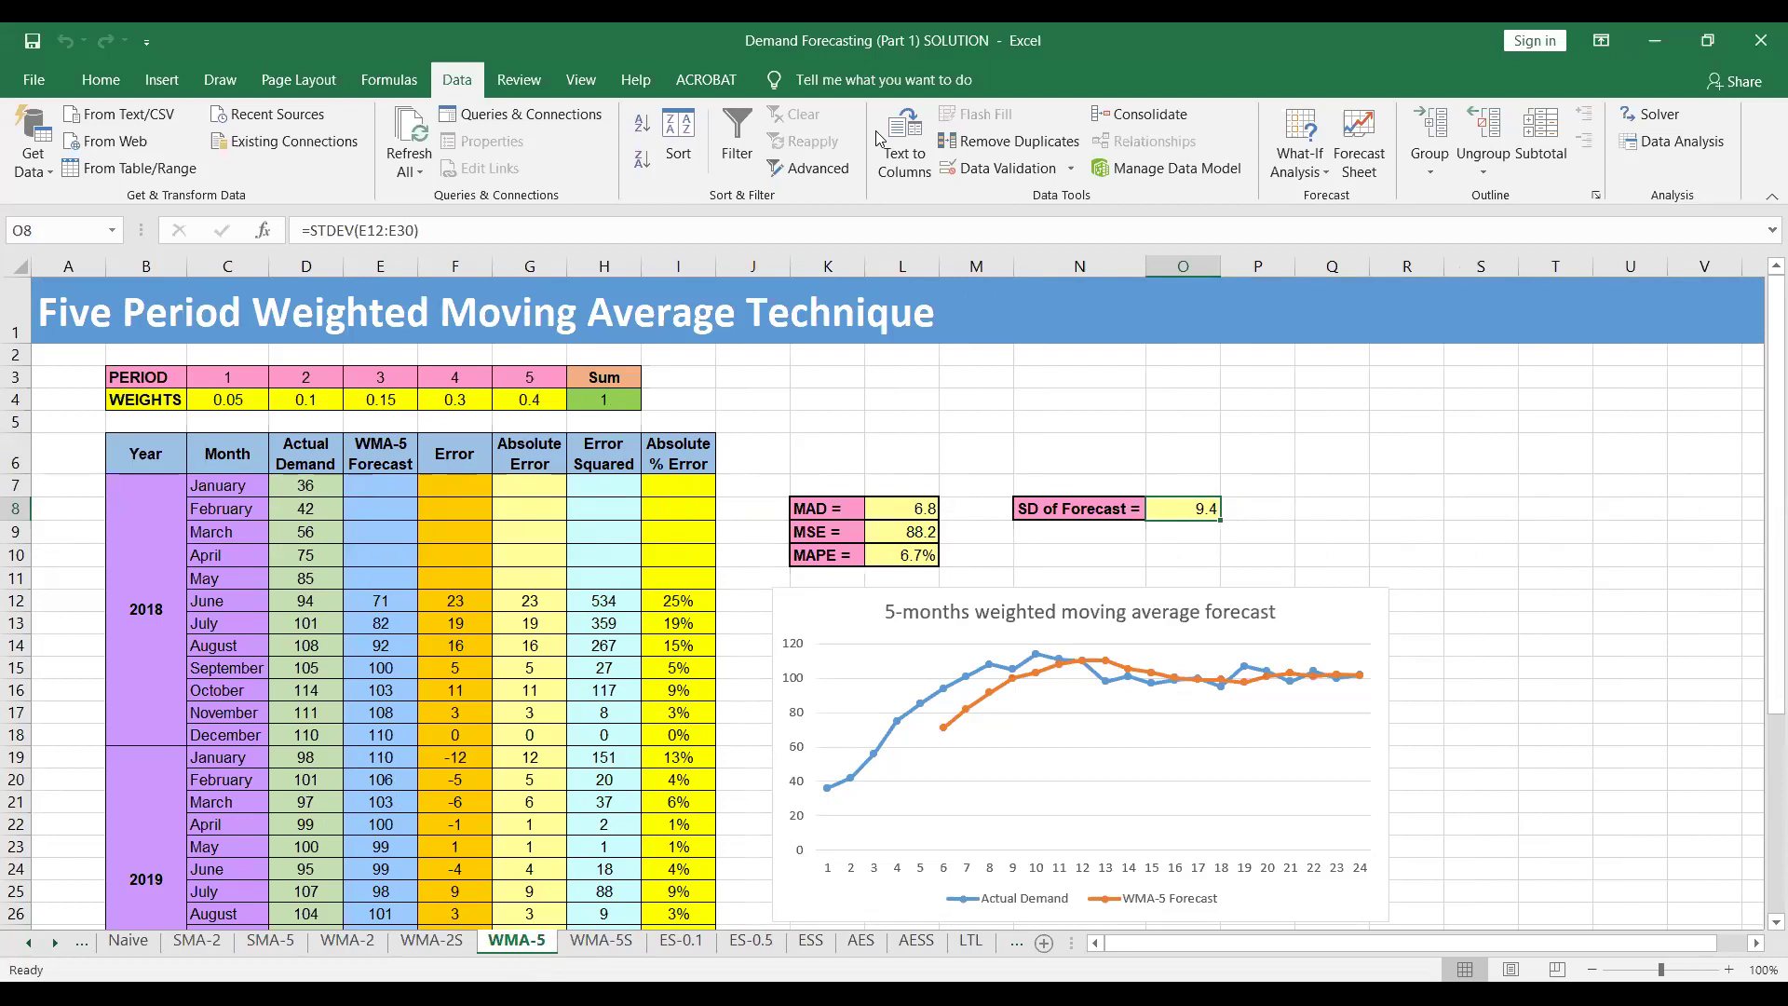
Step: Switch to the Weighted Moving Average slide show and ink-mark the 0.4 and 0.6 weights and the early demand-forecast gaps on the WMA-2 chart
key("alt+Tab")
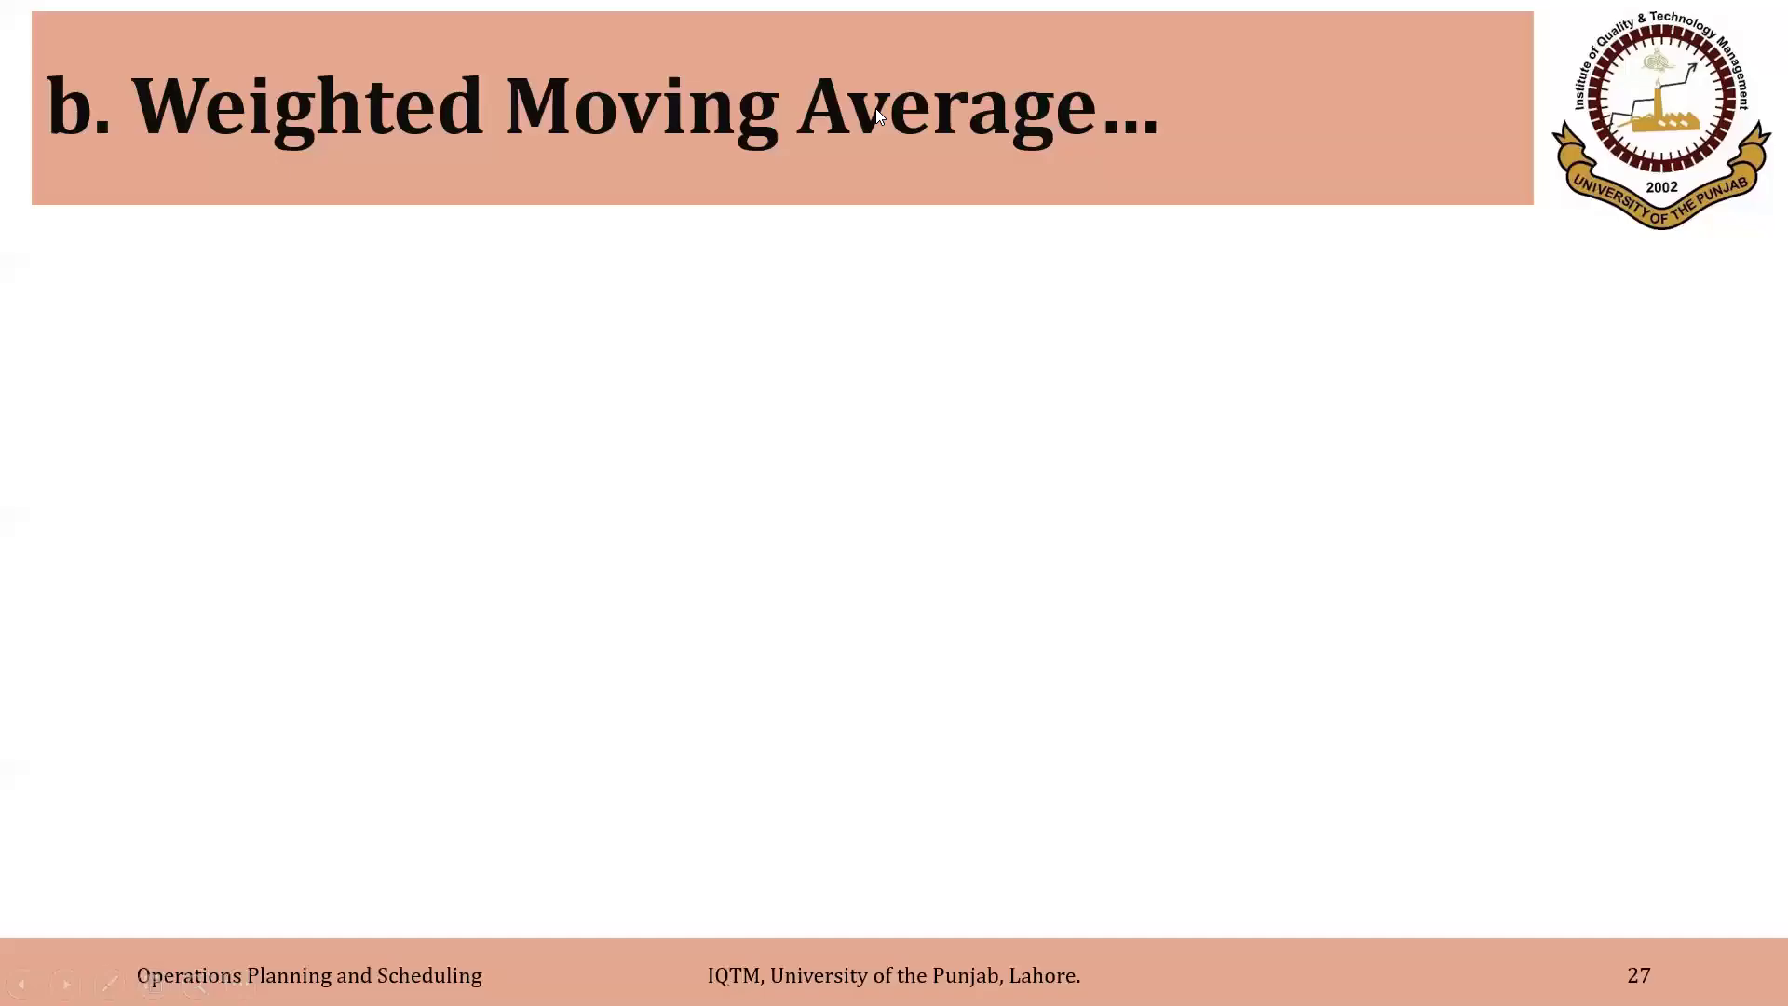
left_click(1447, 134)
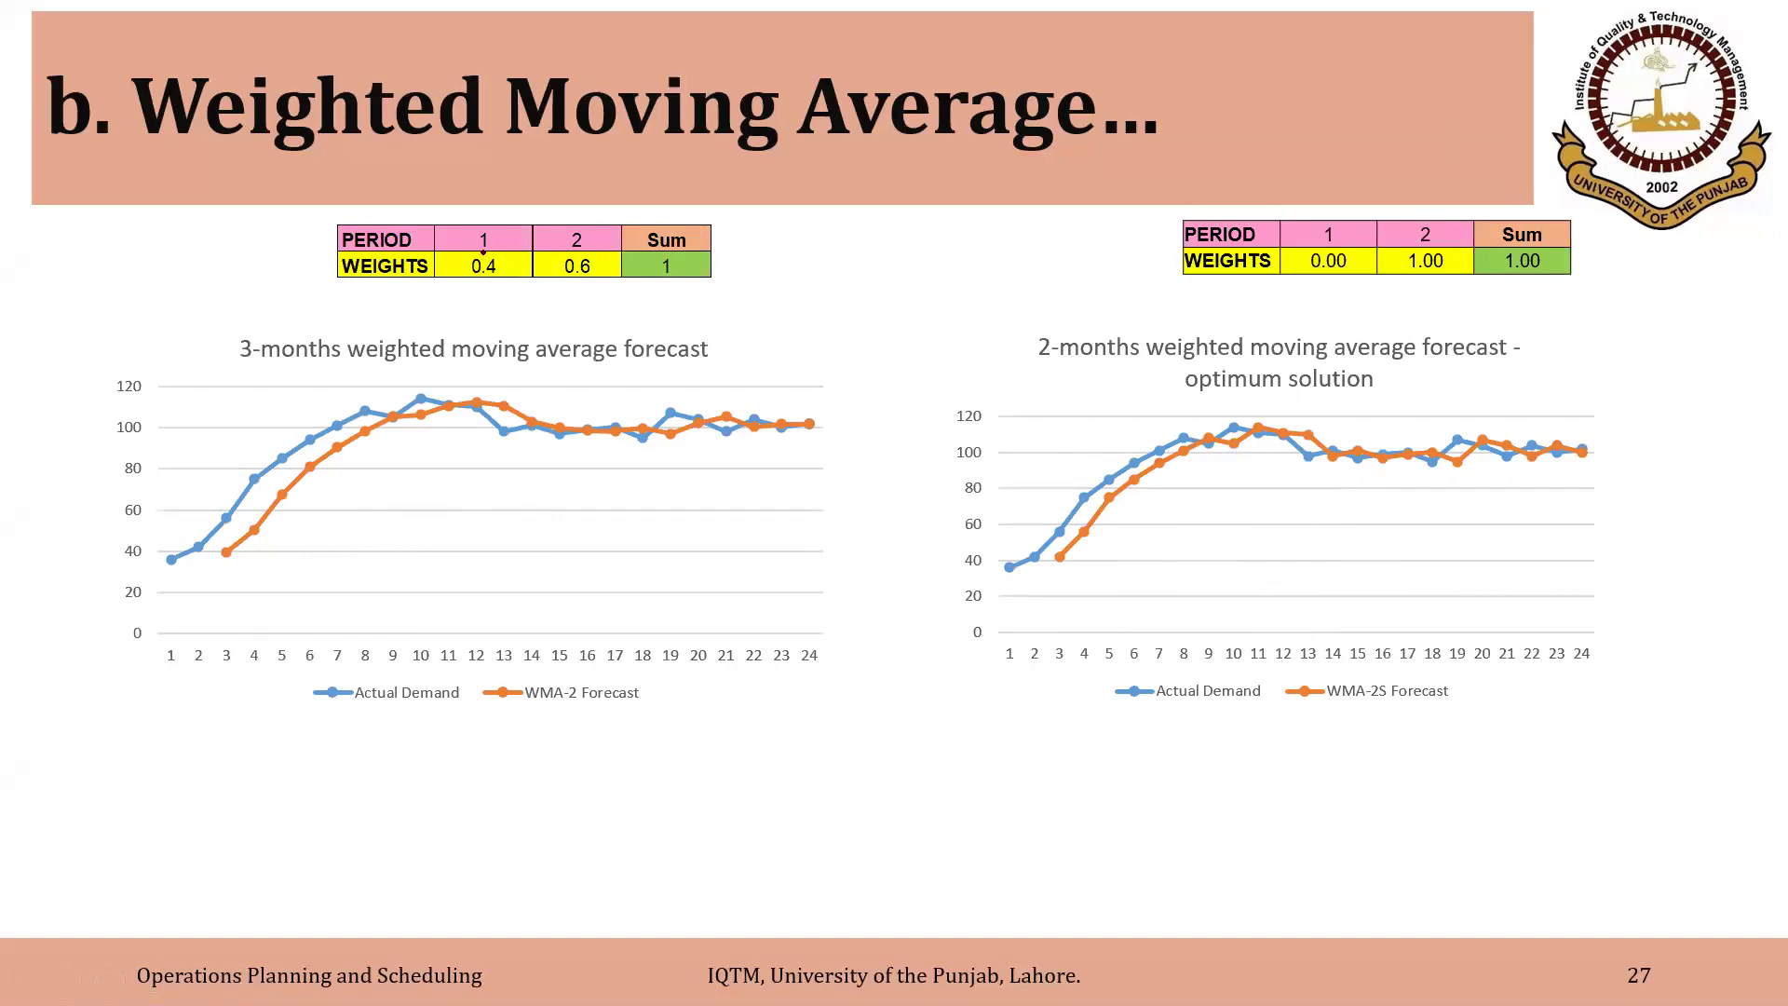
mouse_move(460, 253)
left_mouse_down()
mouse_move(545, 300)
mouse_move(564, 244)
left_mouse_up()
mouse_move(255, 487)
left_mouse_down()
mouse_move(255, 526)
mouse_move(335, 454)
left_mouse_up()
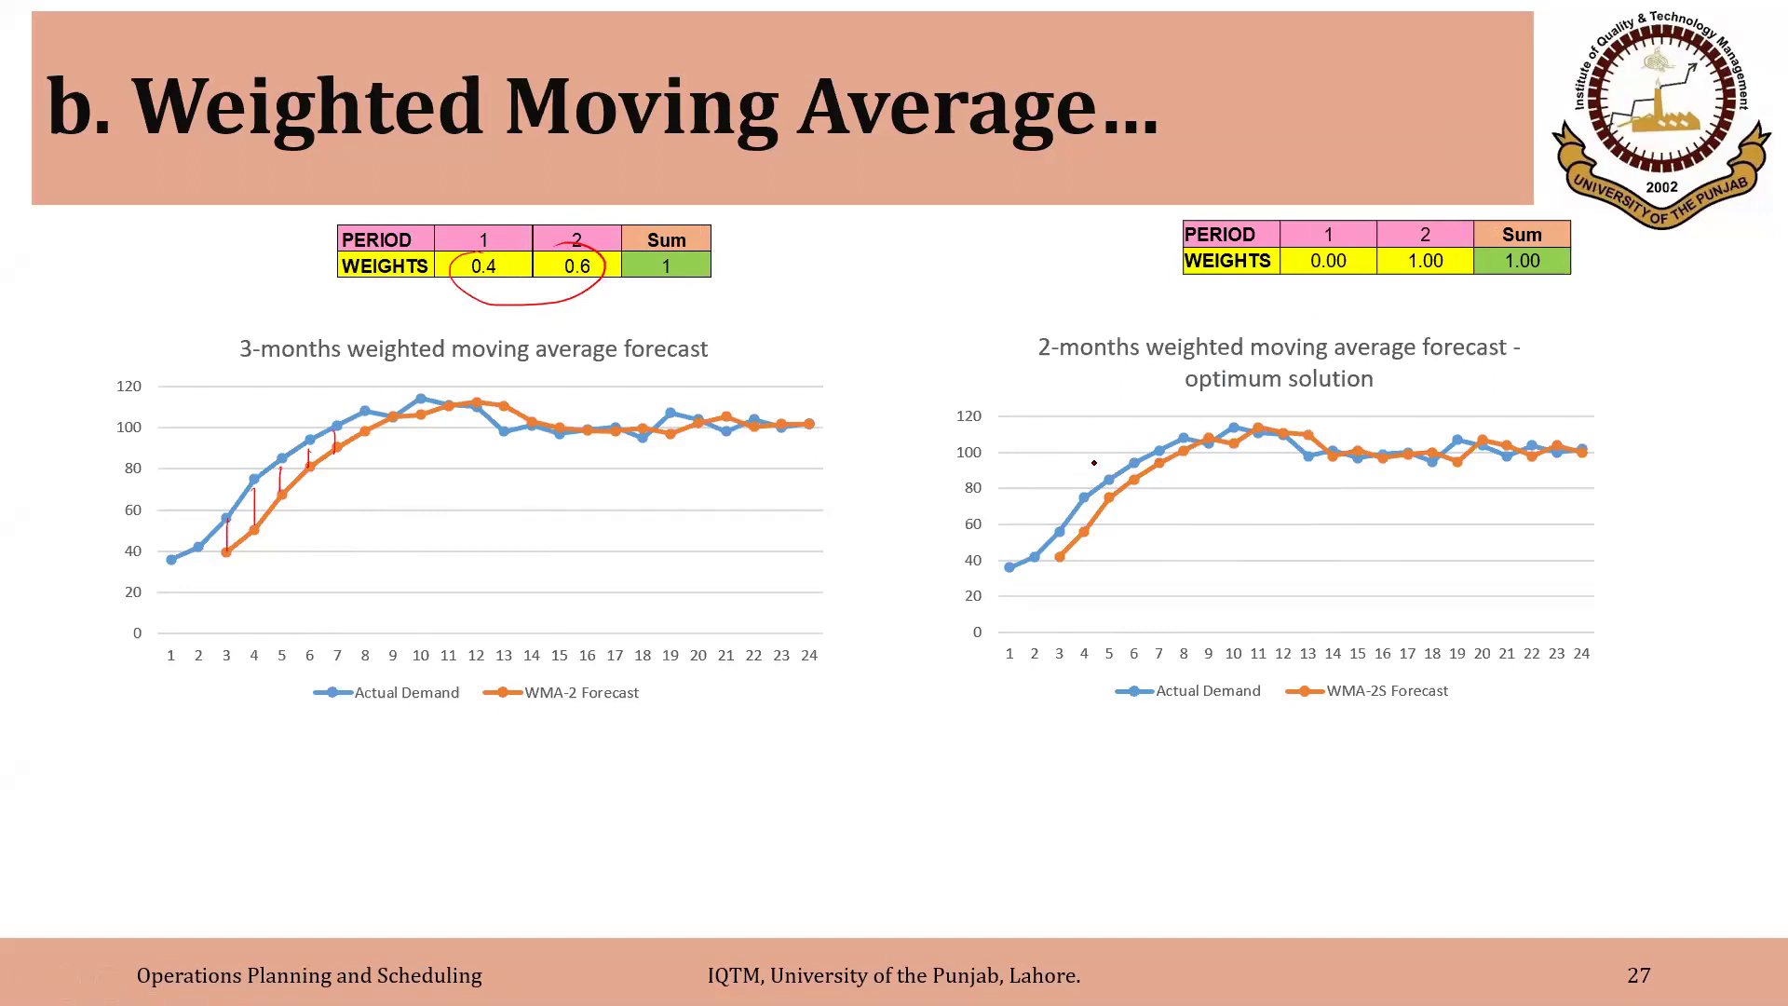